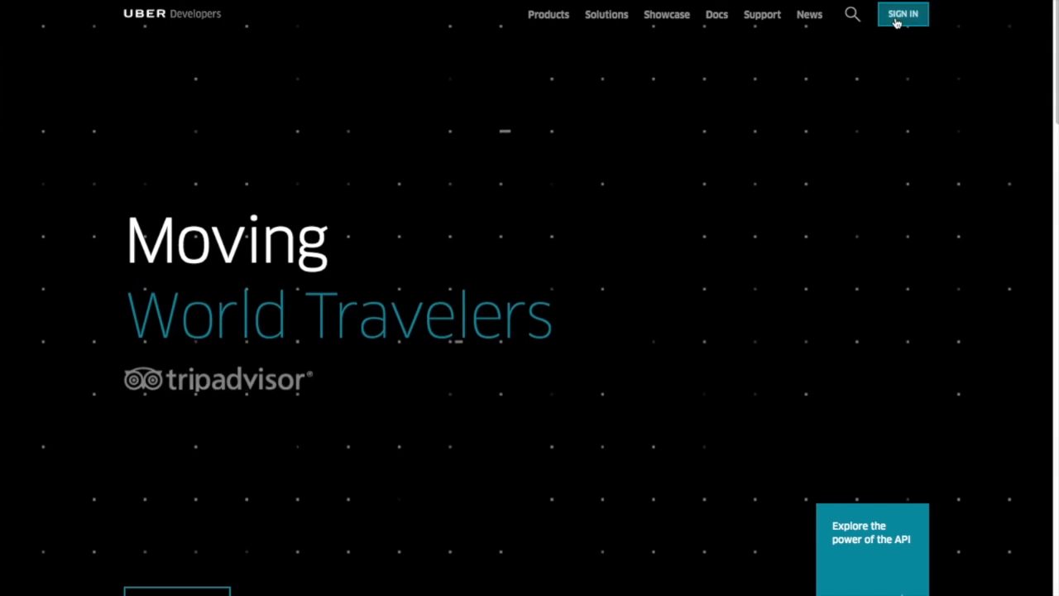
# Step: Sign in to the Uber developer site and start registering a new Rides API app named "Oauth2 Access to Uber Account"
pyautogui.click(898, 14)
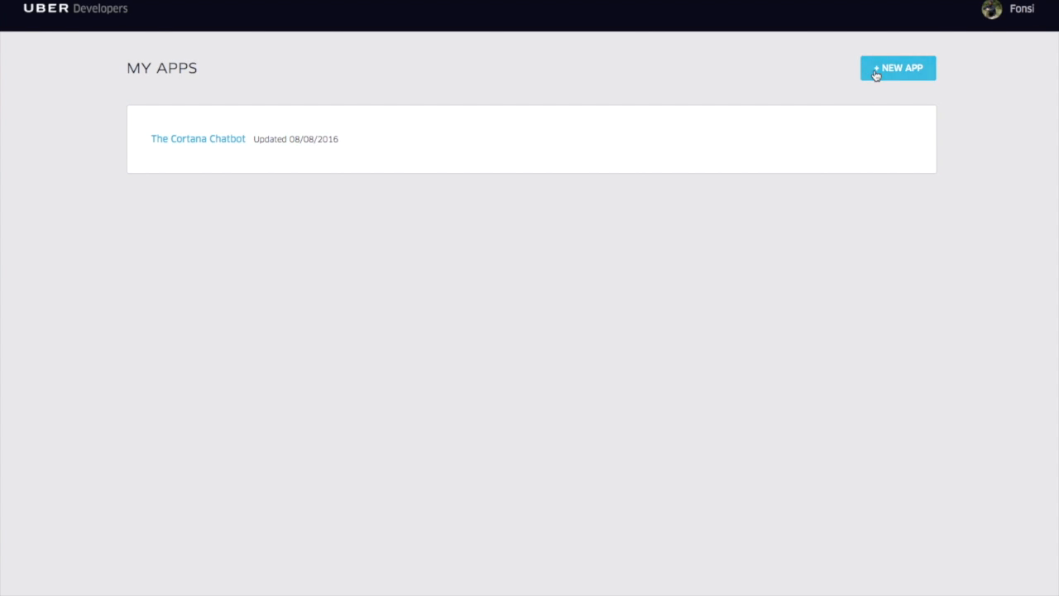
pyautogui.click(875, 74)
pyautogui.click(200, 215)
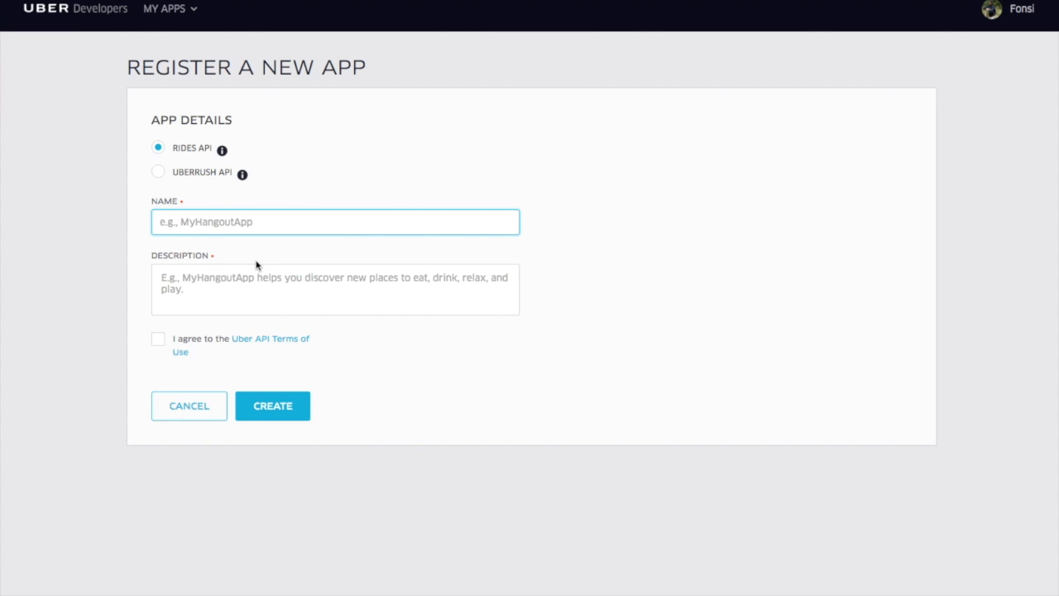
pyautogui.write('Oauth2 Access')
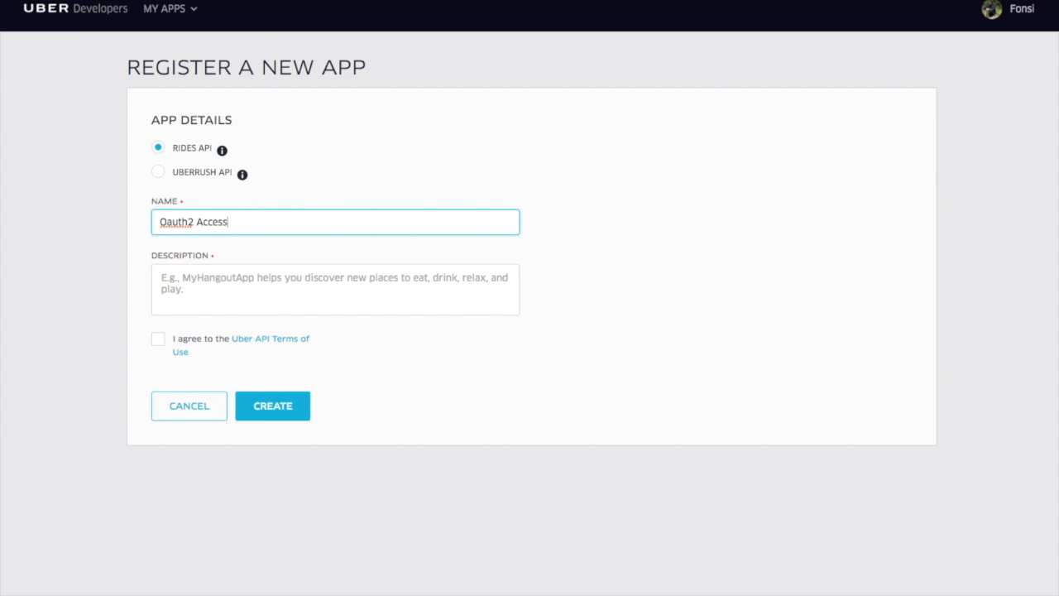
pyautogui.write(' to Uber Account')
# Step: Enter the description "This app tests the Oauth2 node in ChatFlow.", agree to the API terms of use and submit the registration
pyautogui.press('Tab')
pyautogui.write('This app tests')
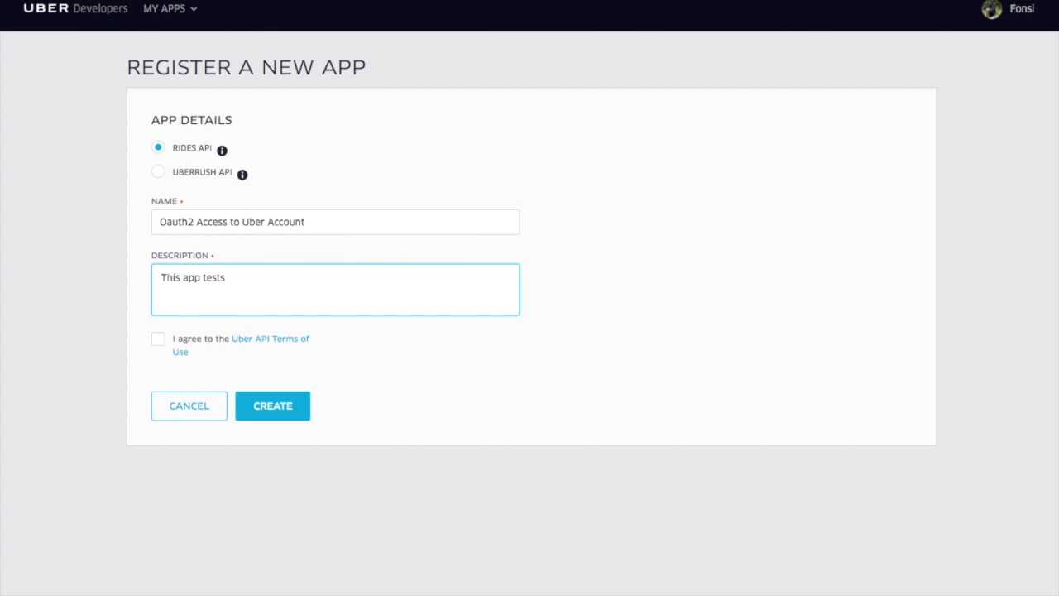
pyautogui.write(' the Oauth2 node in ChatFlow.')
pyautogui.click(157, 338)
pyautogui.click(274, 410)
# Step: Change the new app's name to "Oauth2 Access Account" and create the app
pyautogui.doubleClick(253, 222)
pyautogui.press('BackSpace')
pyautogui.press('BackSpace')
pyautogui.press('BackSpace')
pyautogui.press('BackSpace')
pyautogui.press('BackSpace')
pyautogui.click(281, 420)
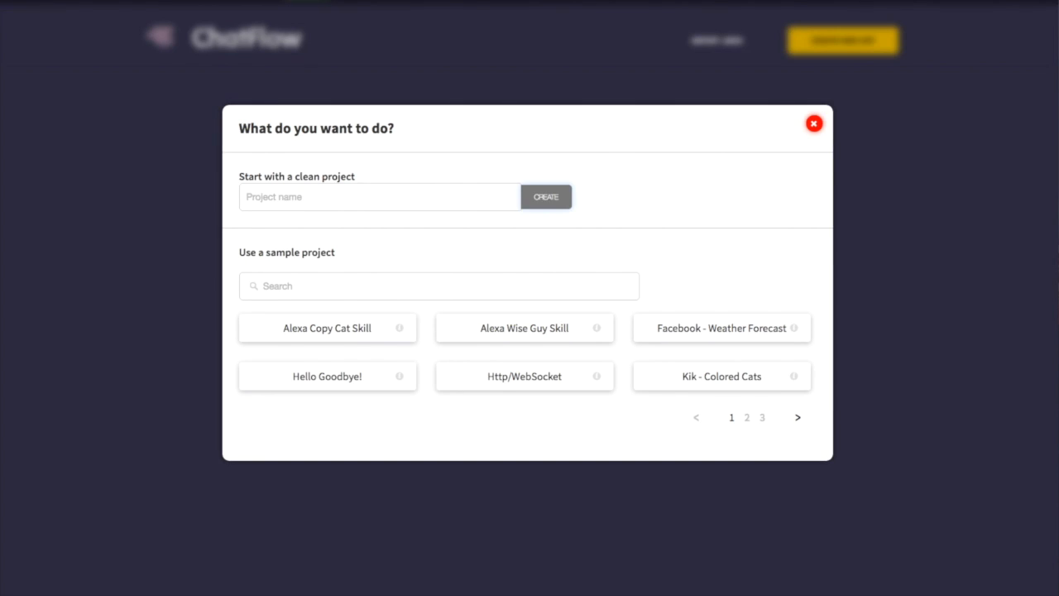
# Step: In ChatFlow, create the app "Oauth2 Access Tutorial" and wire a Chat In node through a router to a Chat Out node
pyautogui.write('Oauth2 Access Tutorial')
pyautogui.click(546, 196)
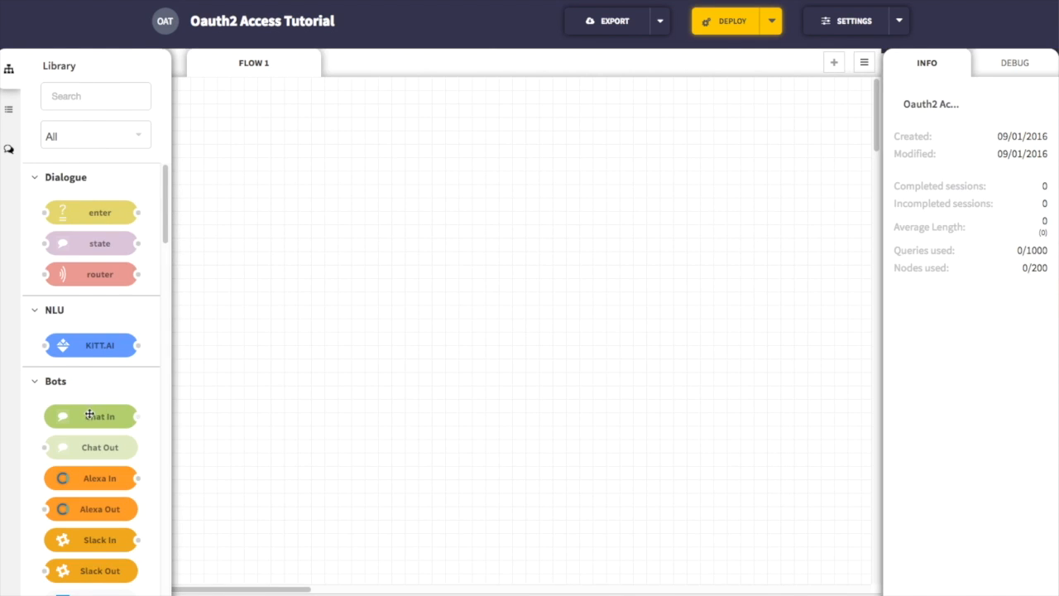
pyautogui.moveTo(91, 416); pyautogui.dragTo(307, 226)
pyautogui.moveTo(93, 444); pyautogui.dragTo(613, 225)
pyautogui.moveTo(125, 280); pyautogui.dragTo(489, 231)
pyautogui.moveTo(350, 224); pyautogui.dragTo(418, 224)
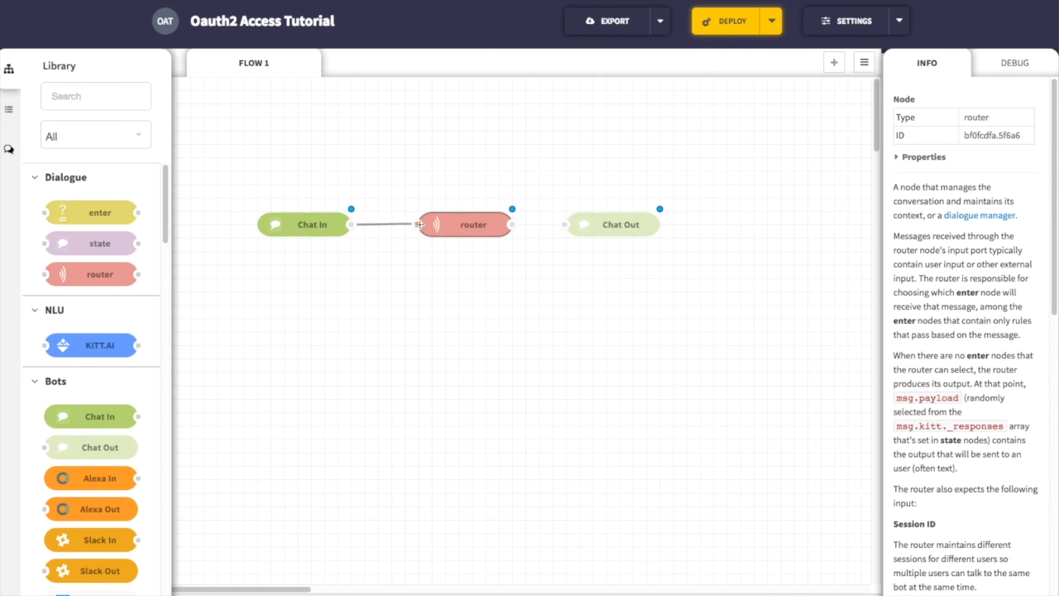
pyautogui.moveTo(513, 224); pyautogui.dragTo(566, 225)
# Step: Add an enter node below Chat In, name it "start" and mark it as the initial state
pyautogui.moveTo(116, 211); pyautogui.dragTo(335, 265)
pyautogui.doubleClick(314, 265)
pyautogui.write('start')
pyautogui.click(651, 211)
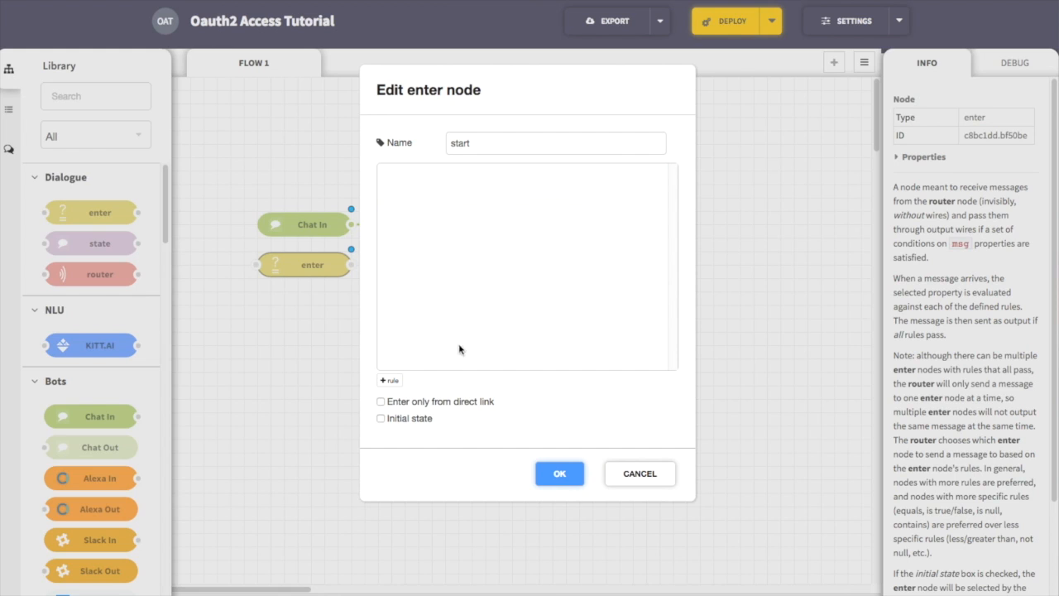
pyautogui.click(409, 419)
pyautogui.click(559, 475)
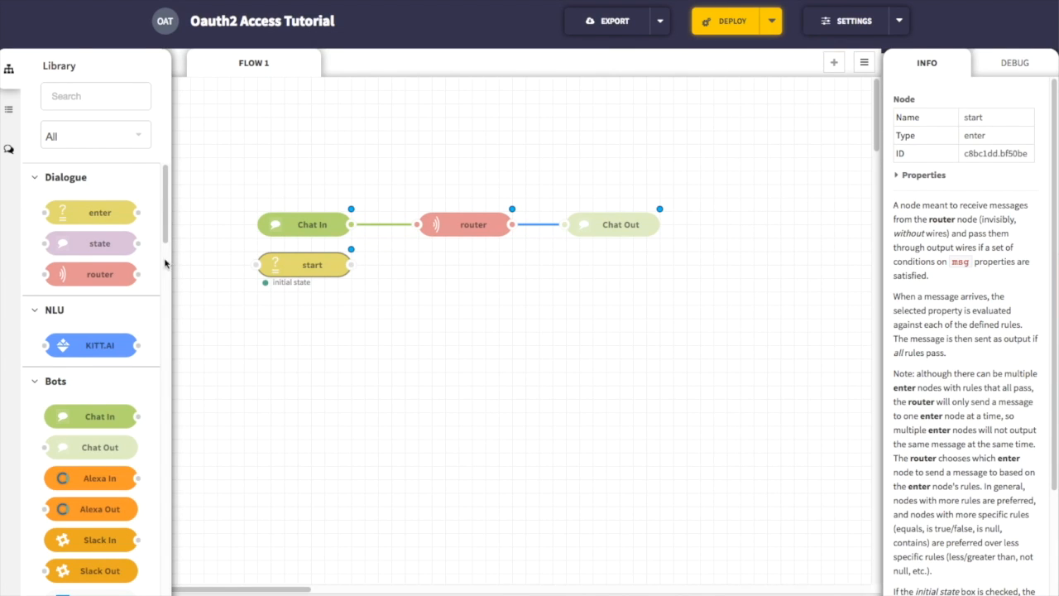
# Step: Place a state node below Chat Out and connect the start node to it
pyautogui.moveTo(118, 249); pyautogui.dragTo(633, 270)
pyautogui.moveTo(351, 265); pyautogui.dragTo(565, 266)
pyautogui.click(471, 306)
# Step: Add an enter node named "get profile" below start, with a rule that msg.payload equals "profile"
pyautogui.moveTo(99, 212); pyautogui.dragTo(314, 319)
pyautogui.doubleClick(315, 319)
pyautogui.write('ge')
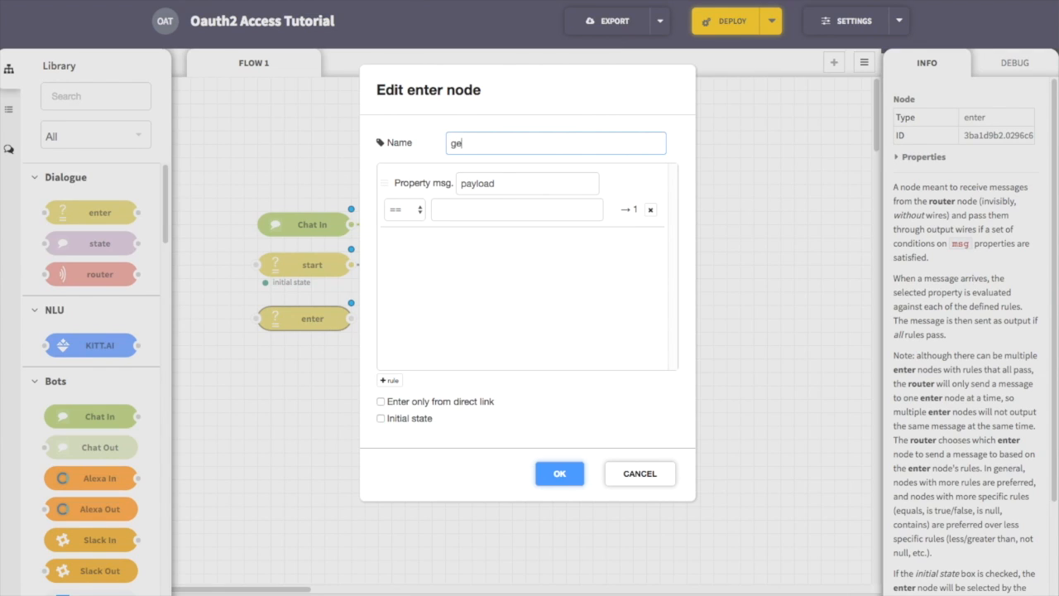
pyautogui.write('t profile')
pyautogui.press('Tab')
pyautogui.press('Tab')
pyautogui.press('Tab')
pyautogui.write('profile')
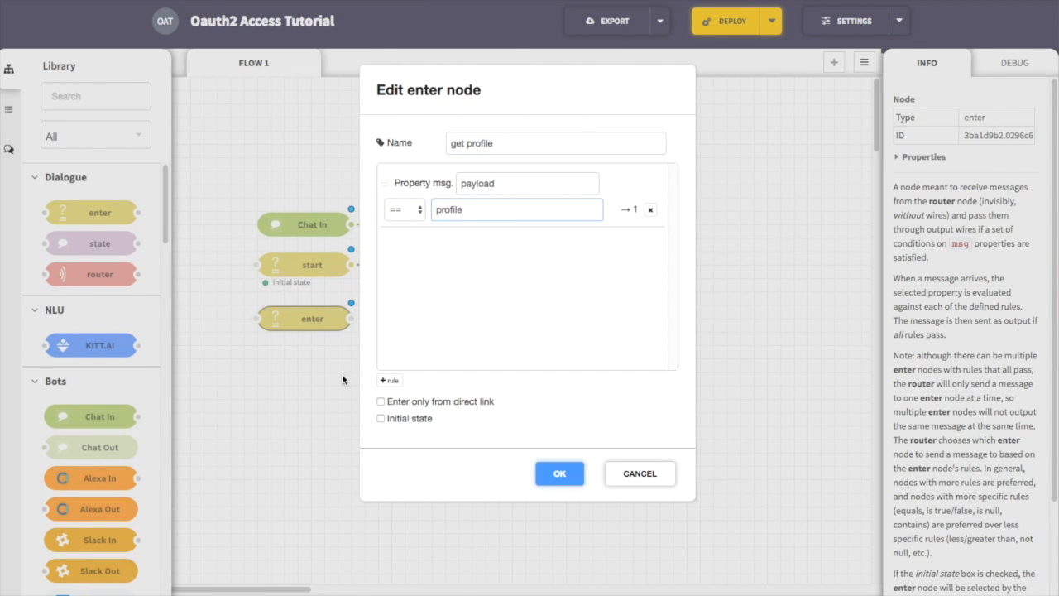
pyautogui.press('Return')
# Step: Add a function node named "clear payload" after get profile, with code that sets msg.payload to null and returns msg
pyautogui.scroll(-10, 105, 284)
pyautogui.moveTo(91, 438); pyautogui.dragTo(439, 318)
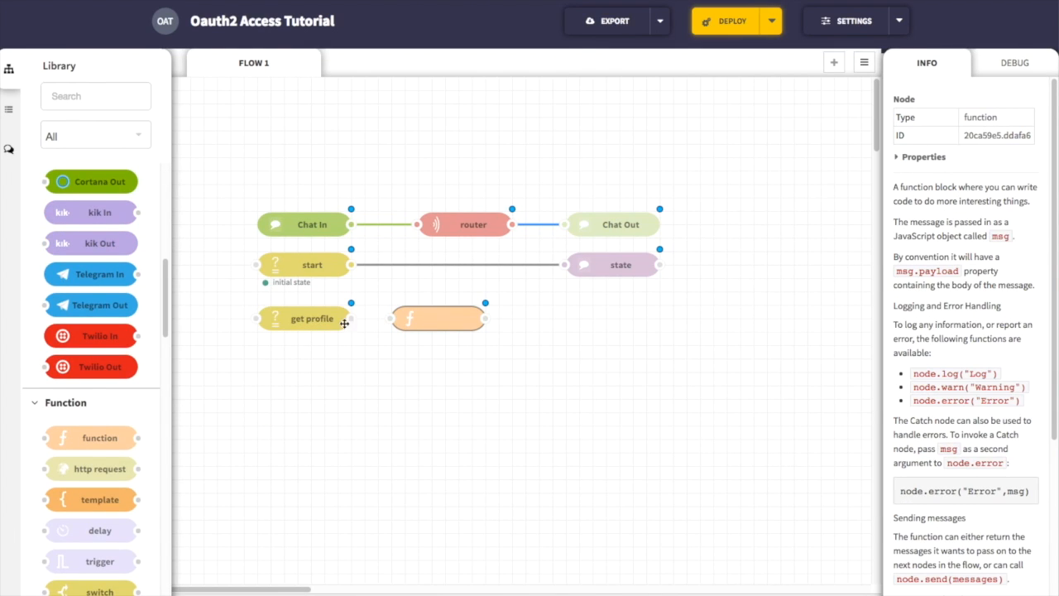
pyautogui.doubleClick(418, 319)
pyautogui.click(503, 159)
pyautogui.write('clear payload')
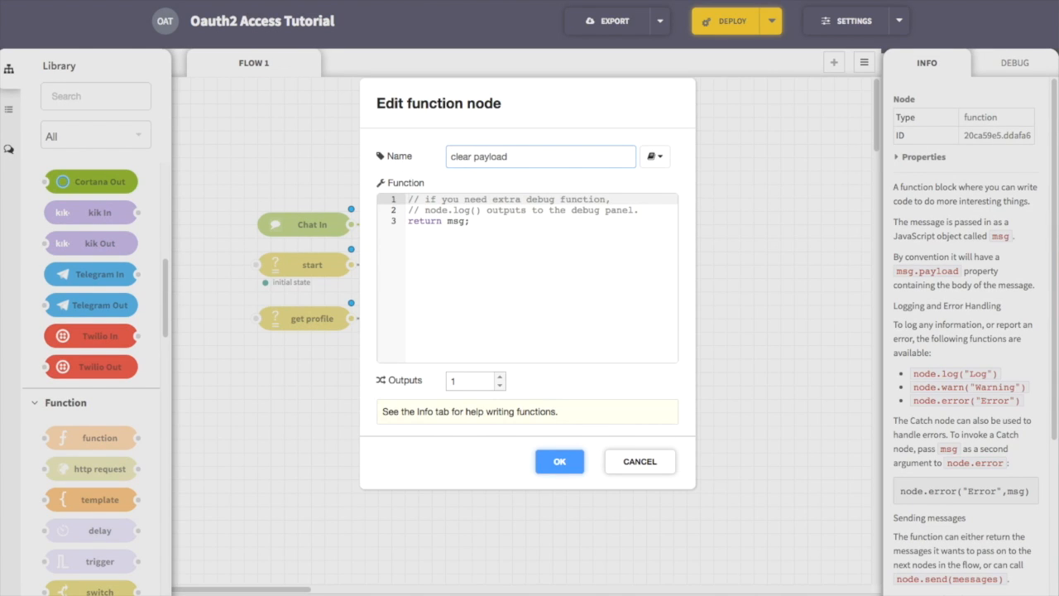
pyautogui.press('Tab')
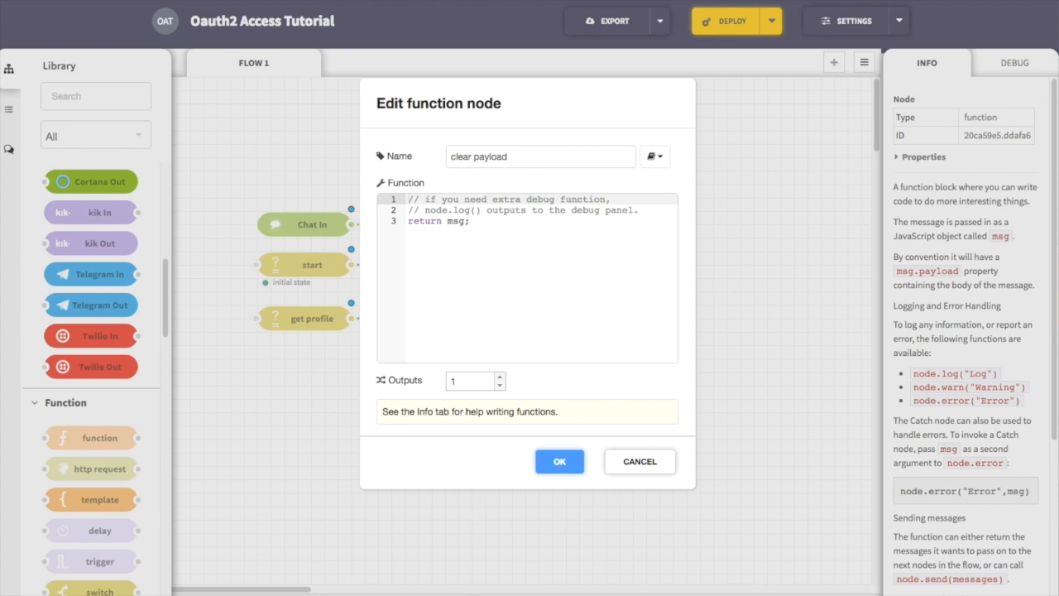
pyautogui.hotkey('ctrl', 'a')
pyautogui.press('BackSpace')
pyautogui.write('msg.payload = null;  return msg;')
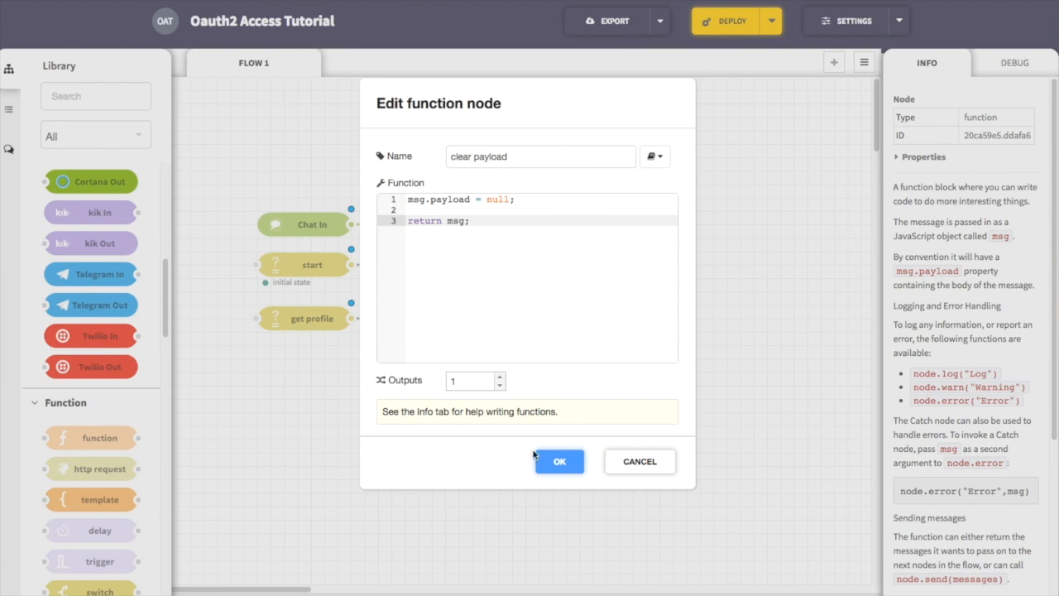
pyautogui.click(559, 461)
# Step: Find the OAuth2 Request node in the library, place it after clear payload and connect the two nodes
pyautogui.write('Oauth')
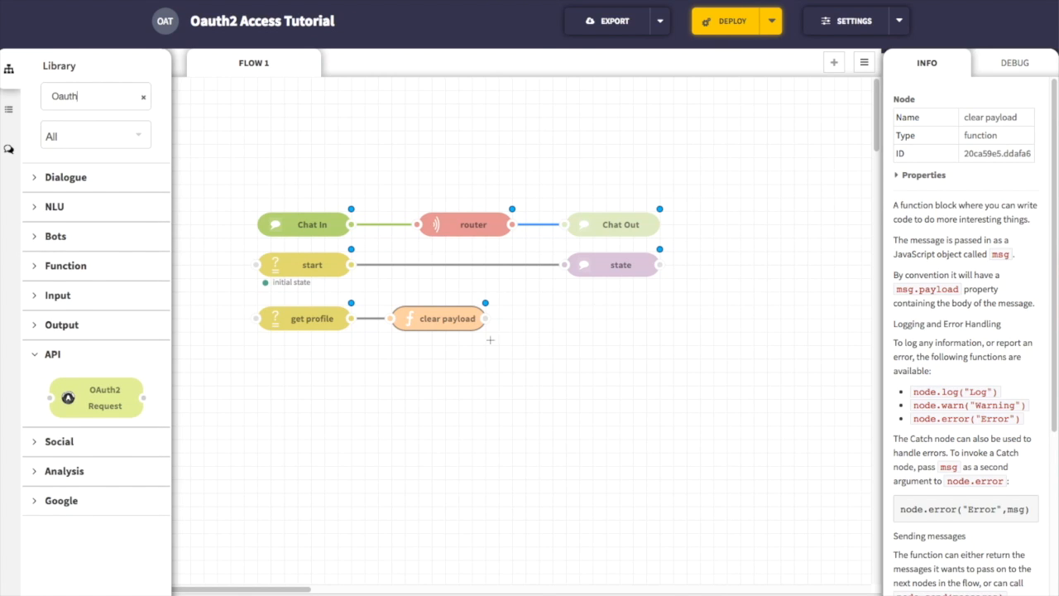
pyautogui.moveTo(97, 412); pyautogui.dragTo(574, 329)
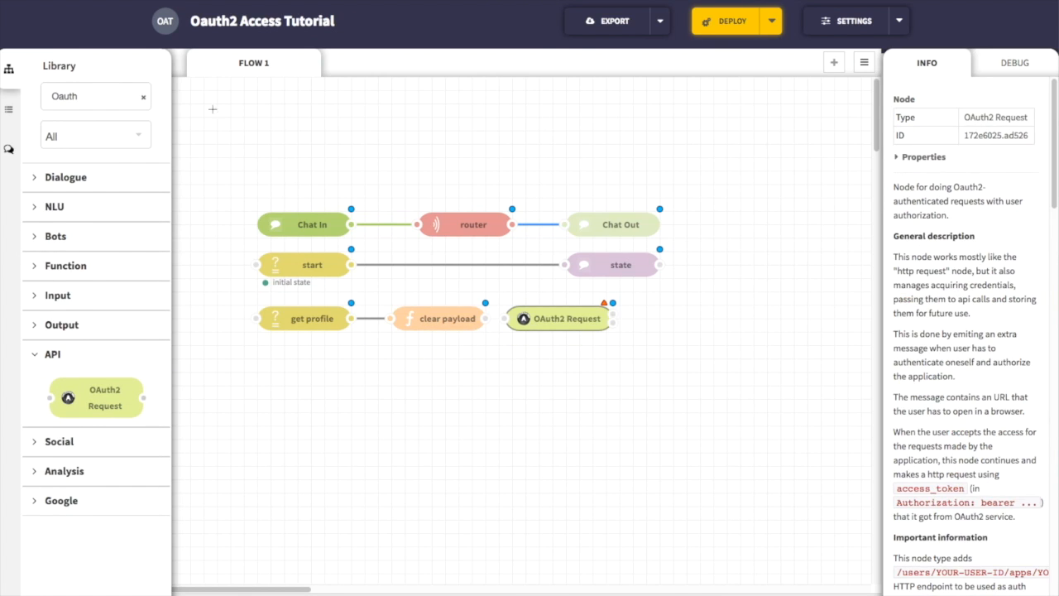
pyautogui.click(145, 99)
pyautogui.click(496, 319)
# Step: Name the OAuth2 Request node "uber profile" and set its scopes to "profile history places"
pyautogui.doubleClick(531, 320)
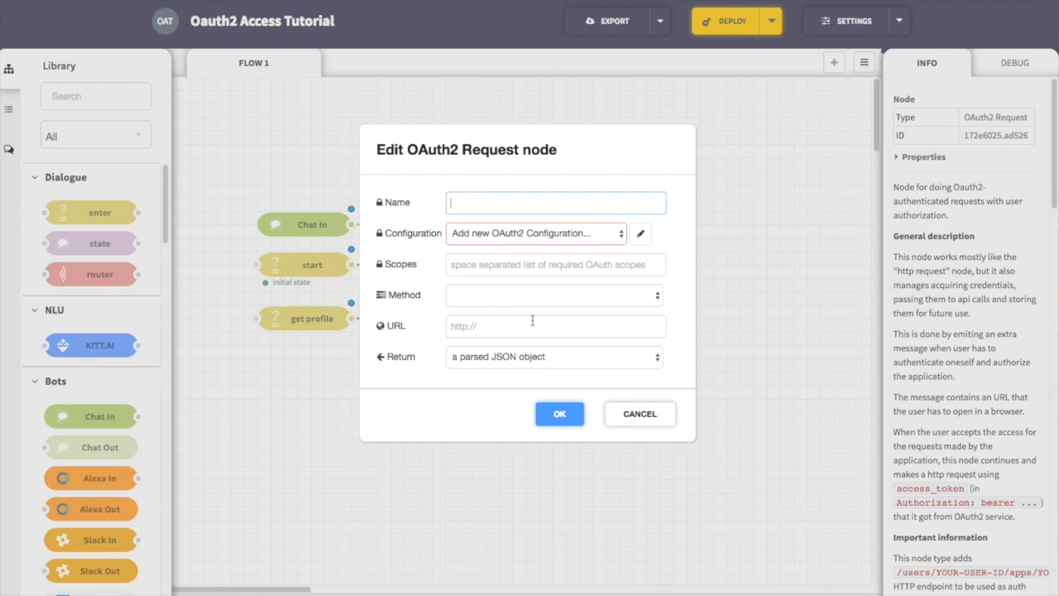
pyautogui.click(640, 234)
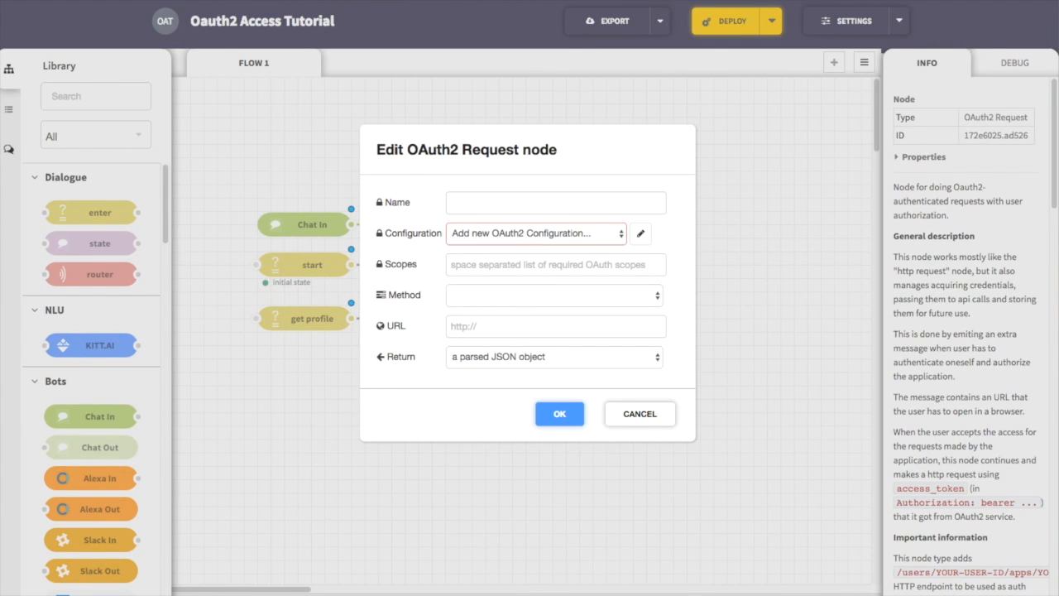
pyautogui.click(497, 212)
pyautogui.write('uber profile')
pyautogui.press('Tab')
pyautogui.press('Tab')
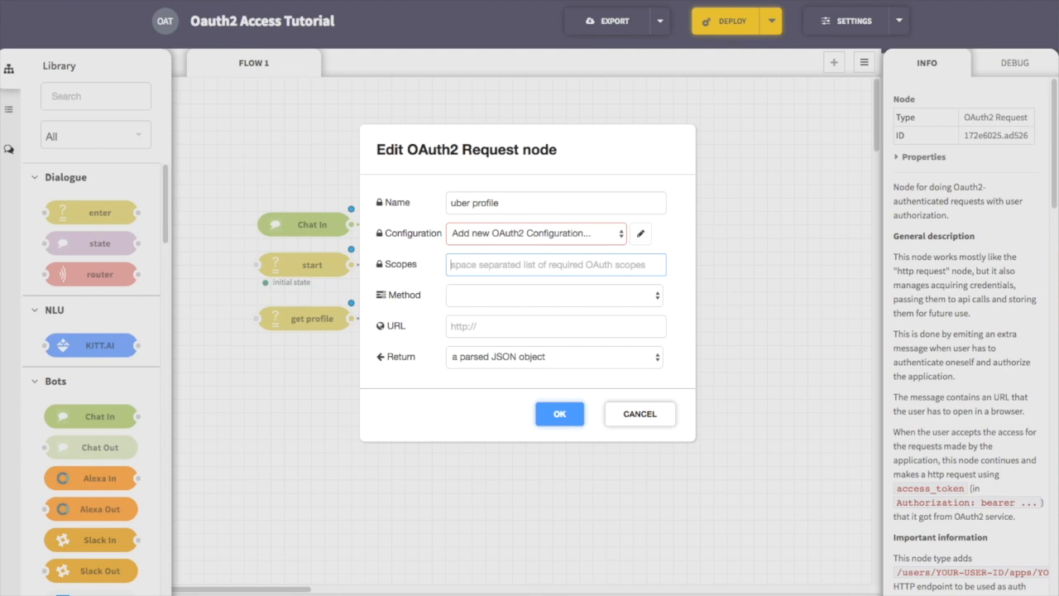
pyautogui.write('profile history places')
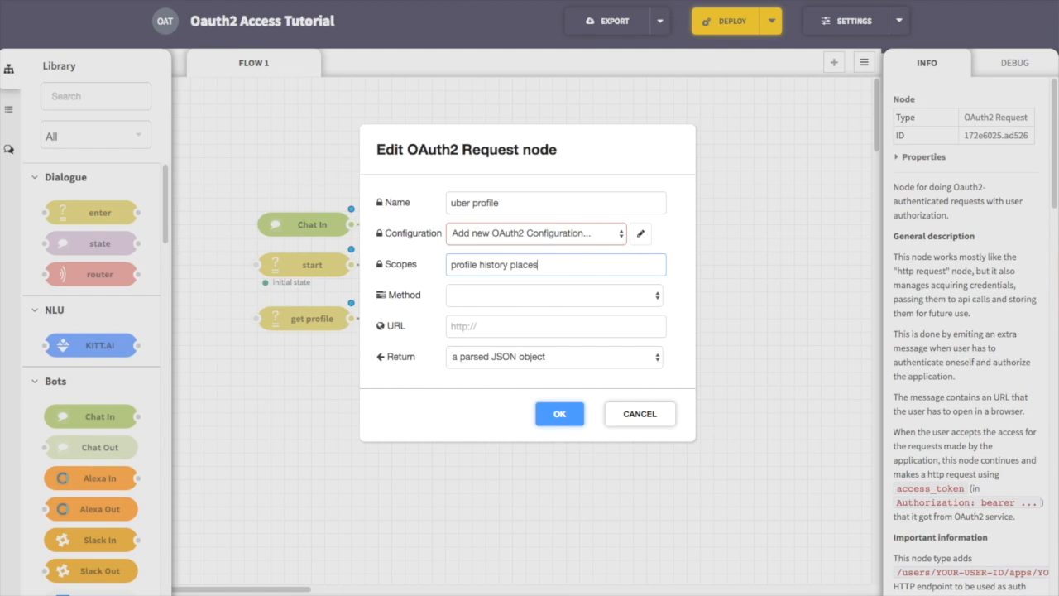
pyautogui.press('Tab')
pyautogui.press('g')
pyautogui.press('Tab')
pyautogui.write('https://api.uber.com/v1/me')
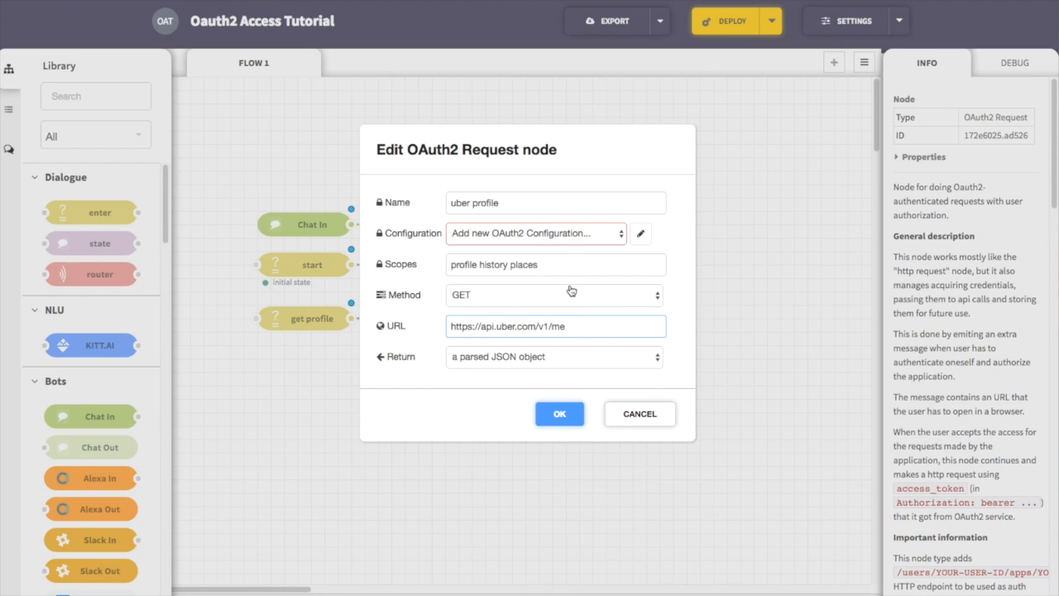
# Step: Start a new OAuth2 configuration and paste in the API client ID and client secret copied from the Uber app's settings
pyautogui.click(650, 236)
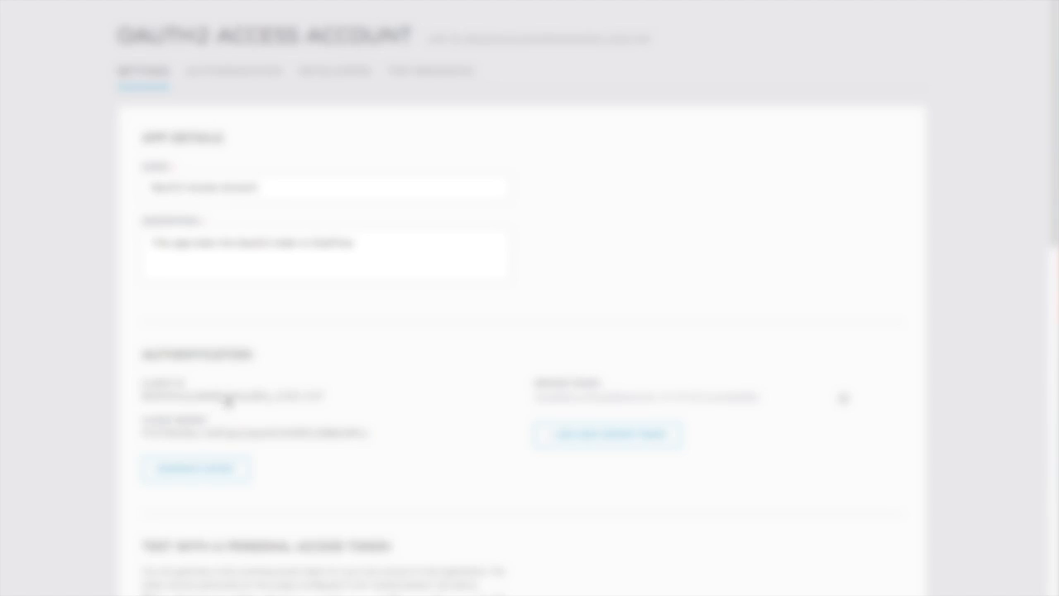
pyautogui.doubleClick(231, 395)
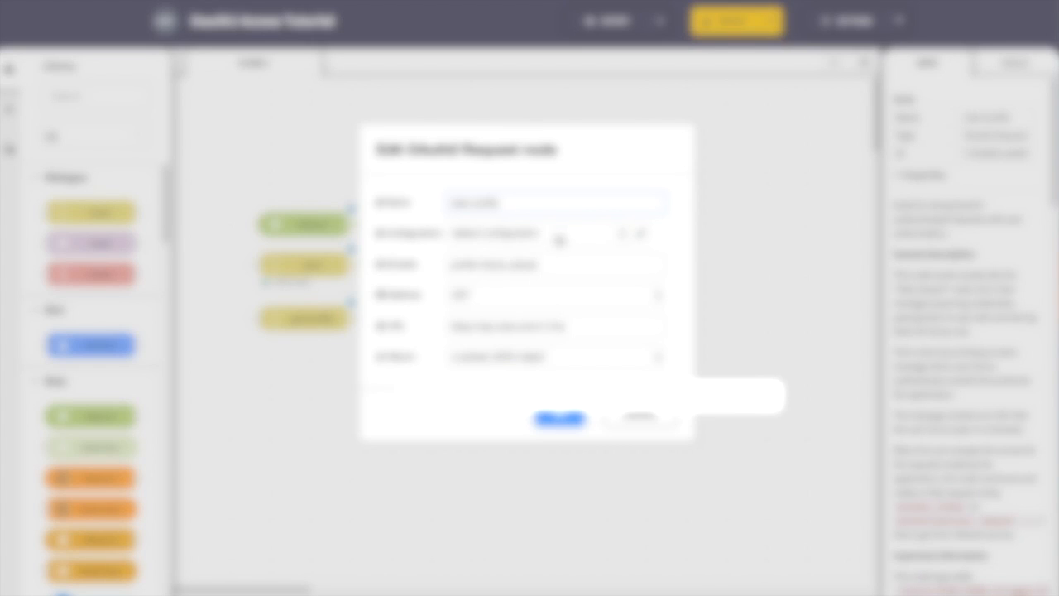
pyautogui.click(636, 237)
pyautogui.click(438, 197)
pyautogui.hotkey('ctrl', 'v')
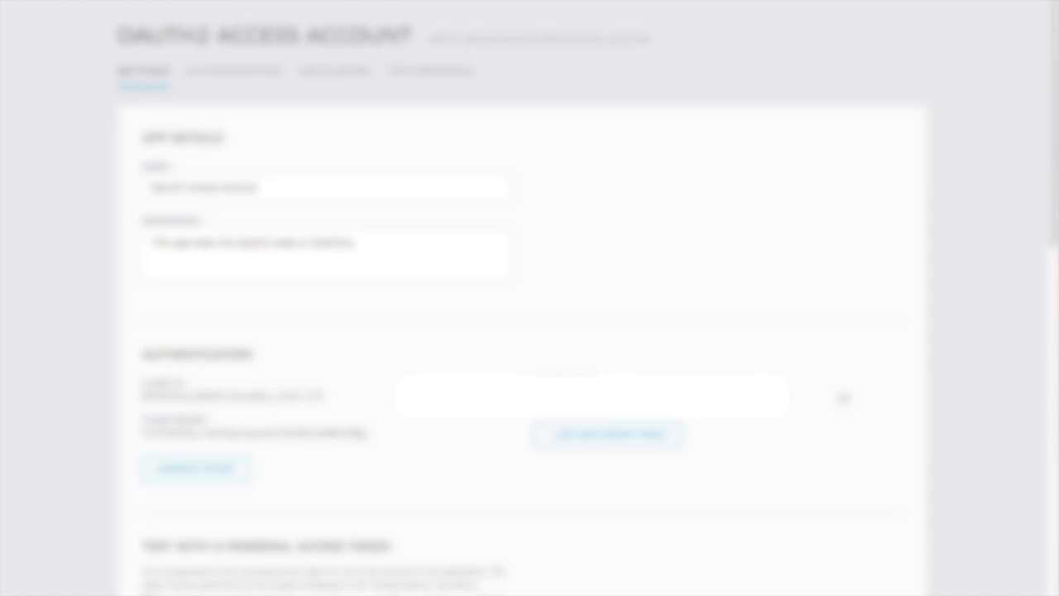
pyautogui.doubleClick(149, 433)
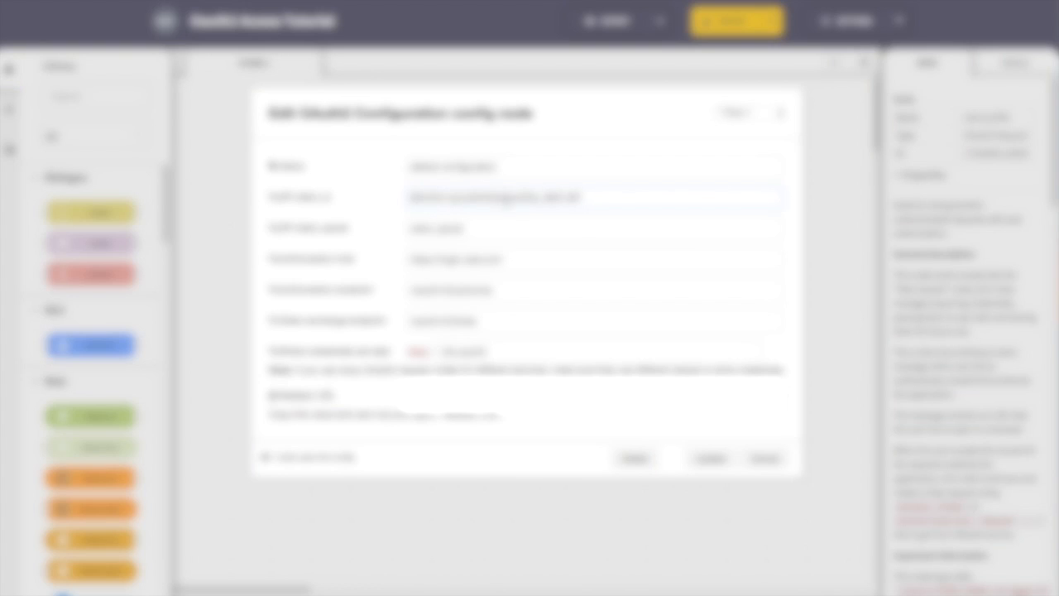
pyautogui.press('Tab')
pyautogui.hotkey('ctrl', 'v')
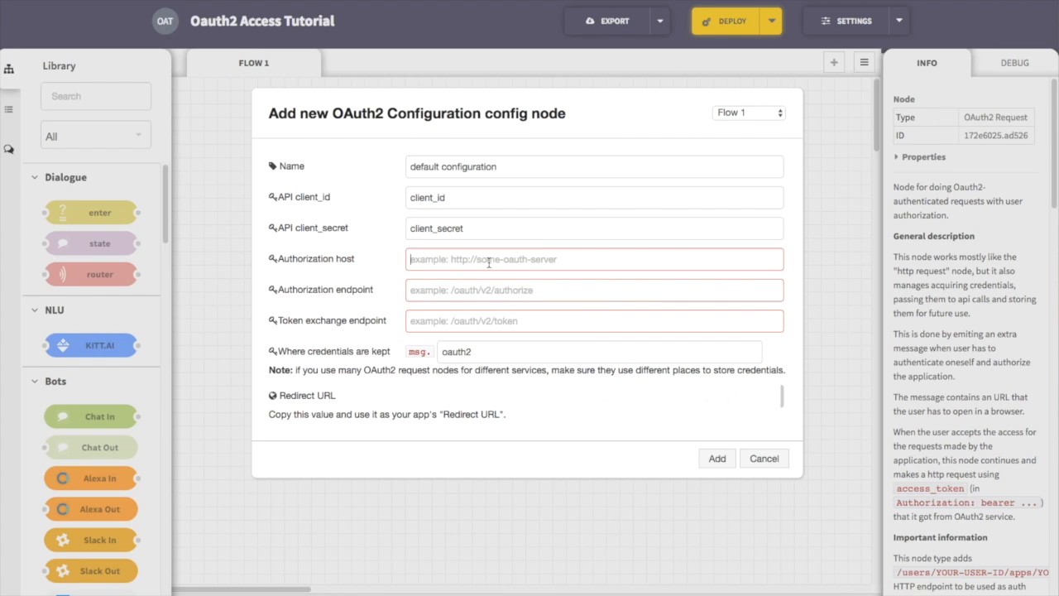
pyautogui.write('https://login.uber.com')
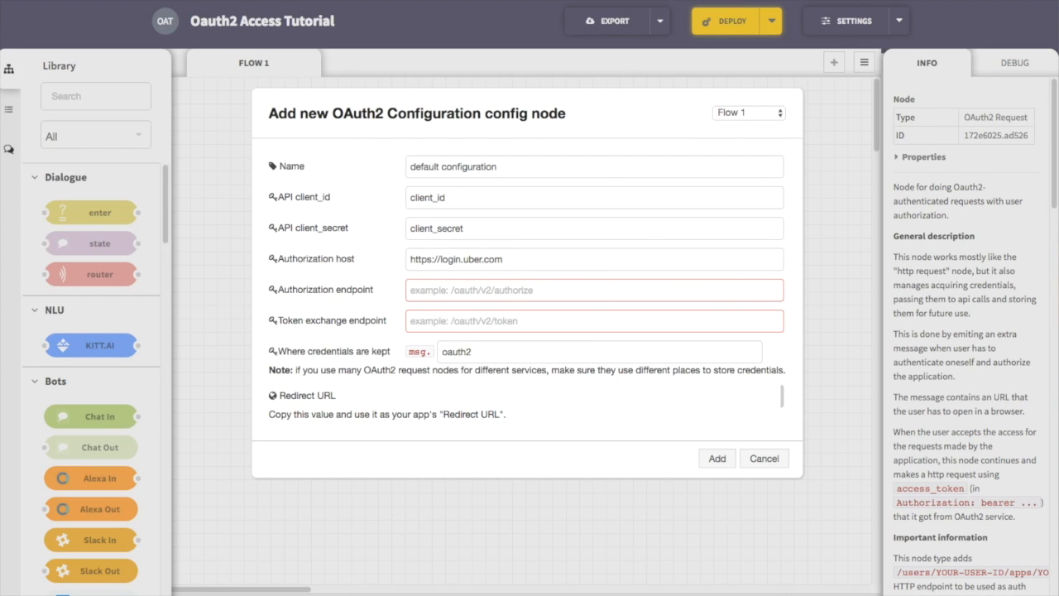
pyautogui.click(546, 291)
pyautogui.write('/oauth/v2/authorize')
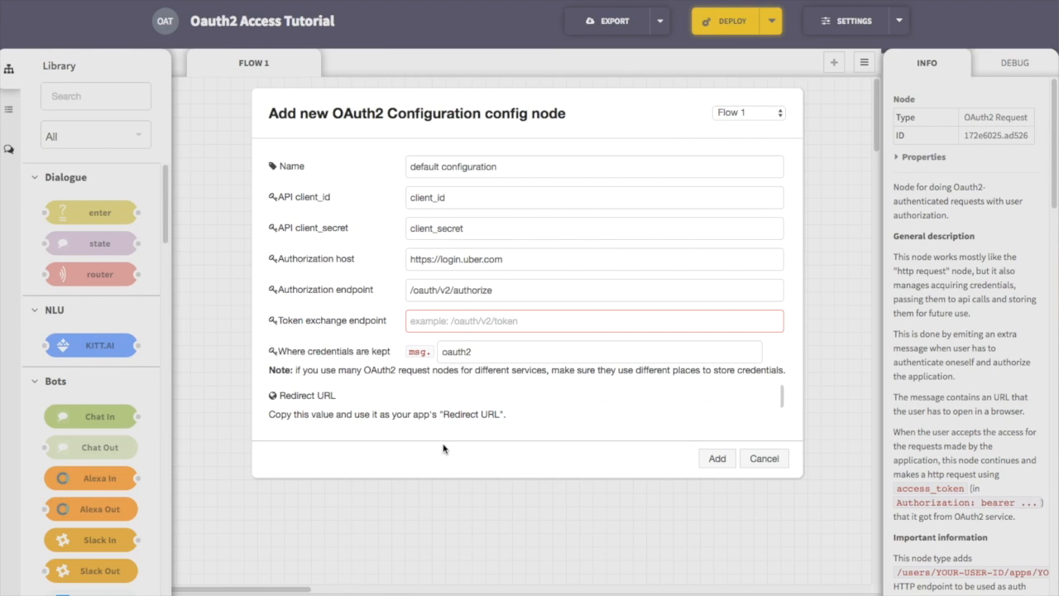
pyautogui.click(450, 324)
pyautogui.hotkey('ctrl', 'v')
# Step: Set the place where the configuration's credentials are kept to msg.kitt.oauth2
pyautogui.doubleClick(492, 352)
pyautogui.write('kitt.oauth2')
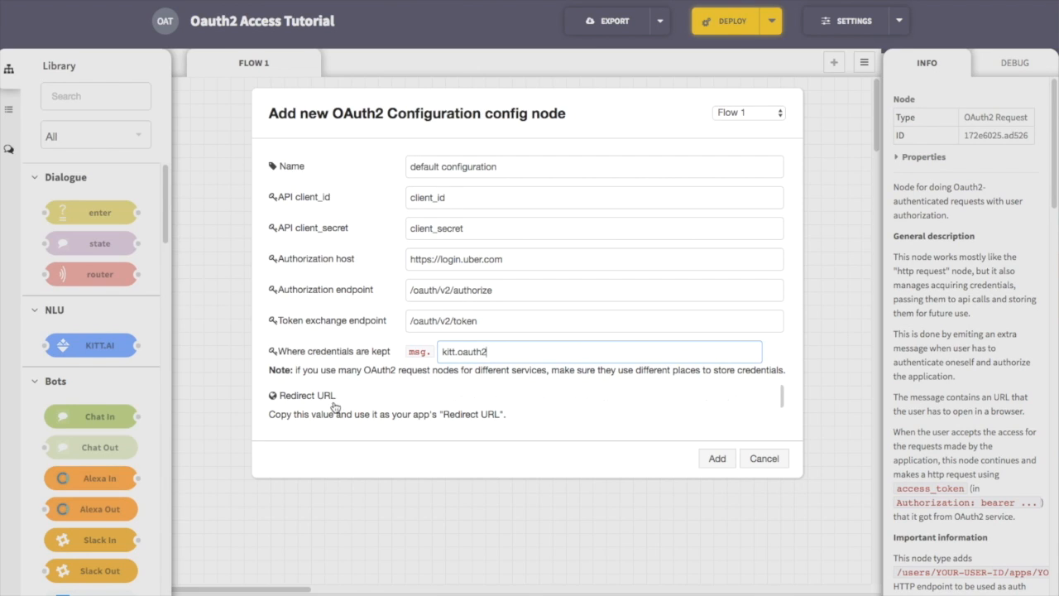
# Step: Copy the configuration's redirect URL, then save the configuration and the OAuth2 Request node
pyautogui.click(563, 397)
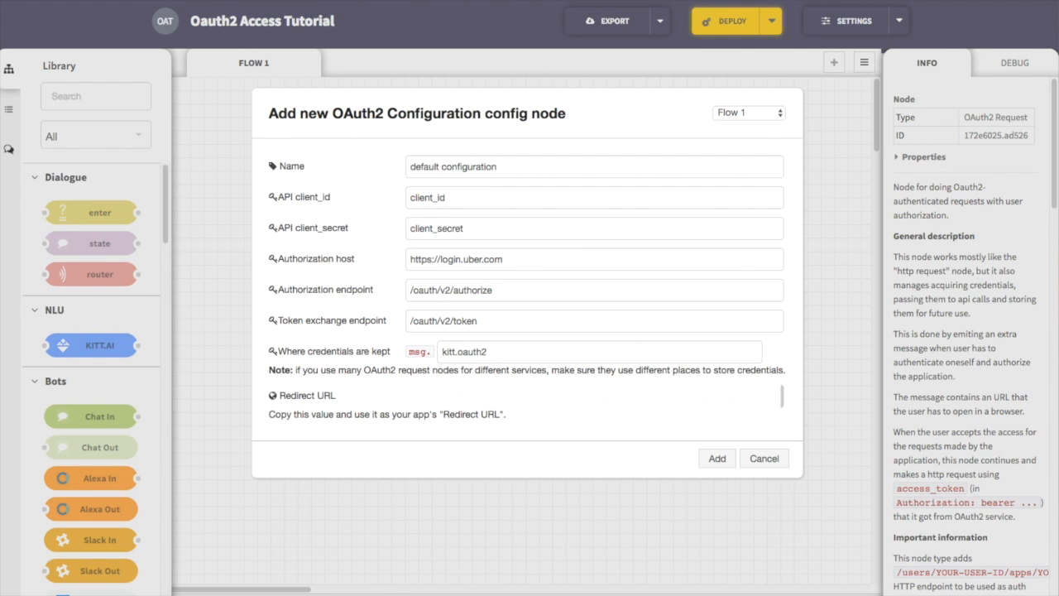
pyautogui.click(723, 461)
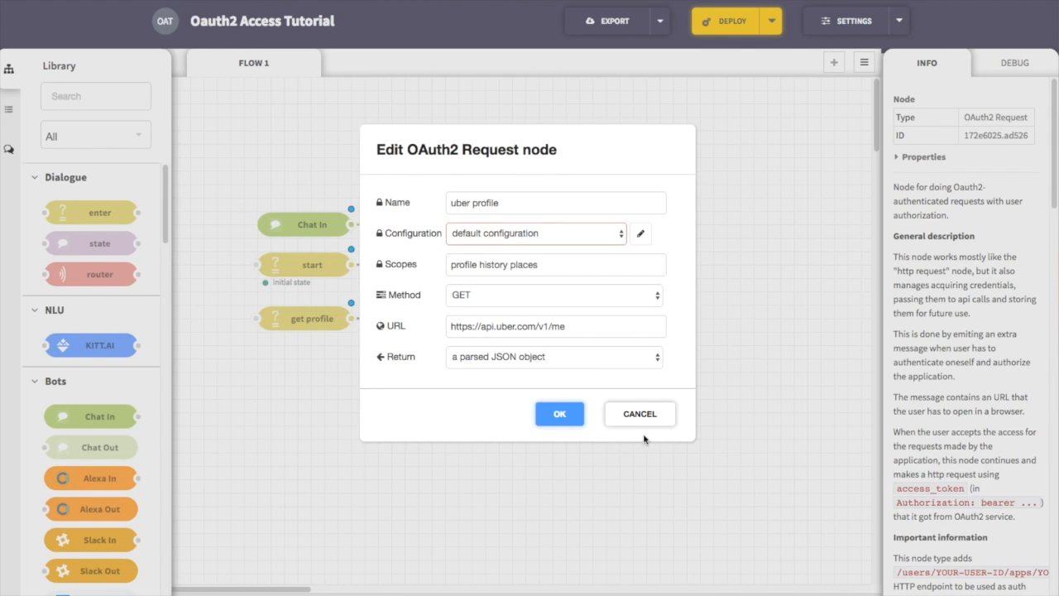
pyautogui.click(566, 421)
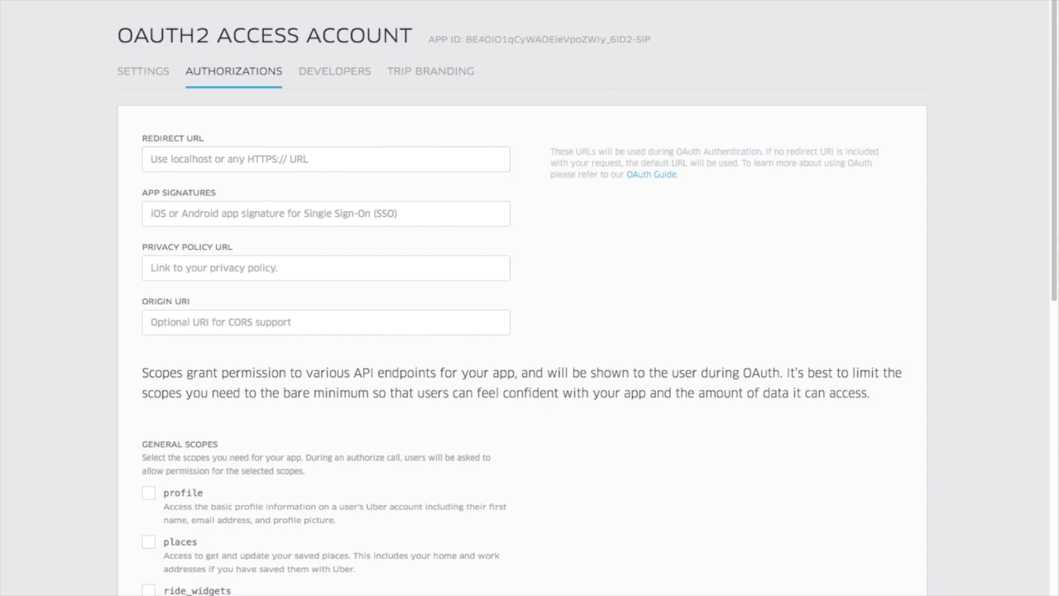
# Step: In the Uber app's authorization settings, paste the copied ChatFlow URL as the redirect URL
pyautogui.rightClick(230, 157)
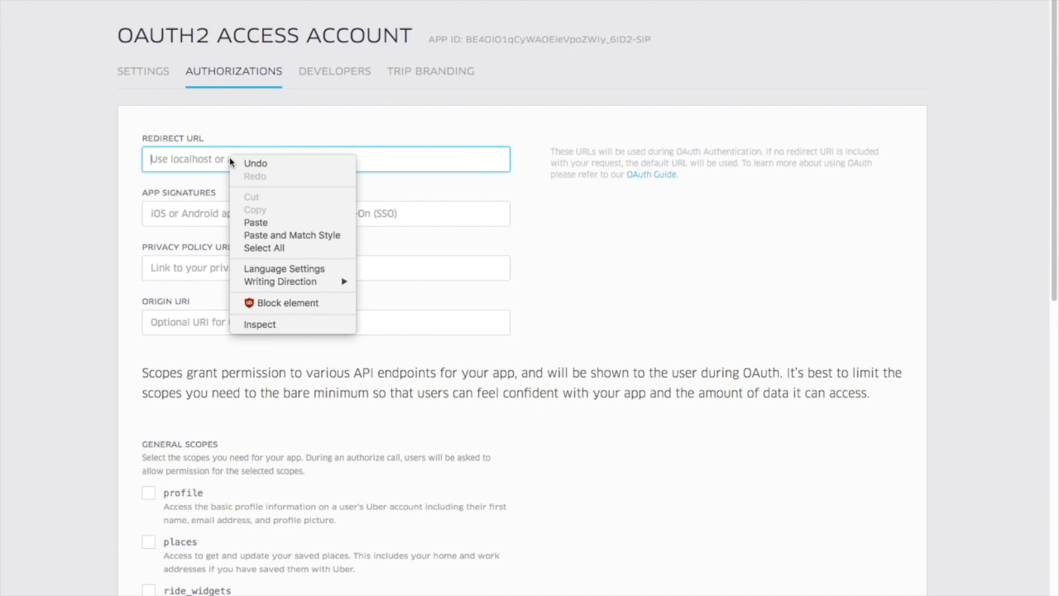
pyautogui.click(276, 221)
pyautogui.click(267, 244)
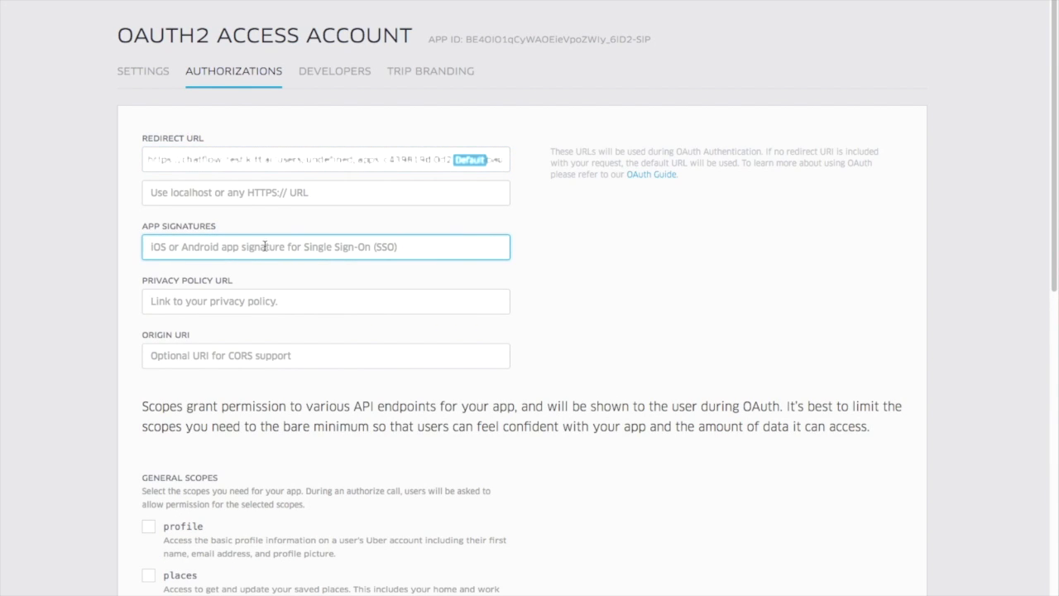
pyautogui.press('Tab')
pyautogui.write('https')
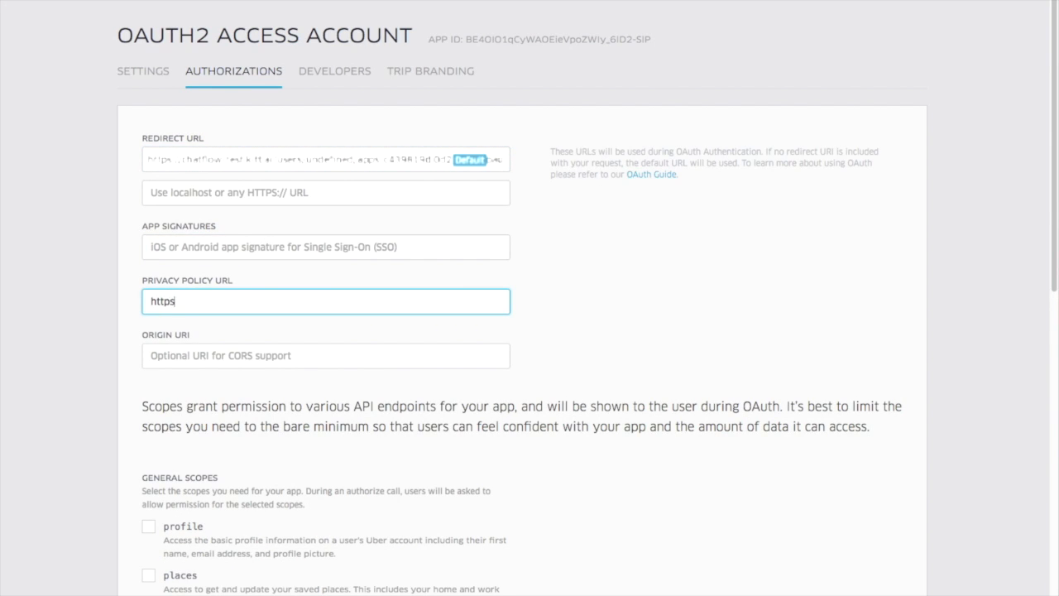
pyautogui.write('://kitt.ai')
pyautogui.click(6, 412)
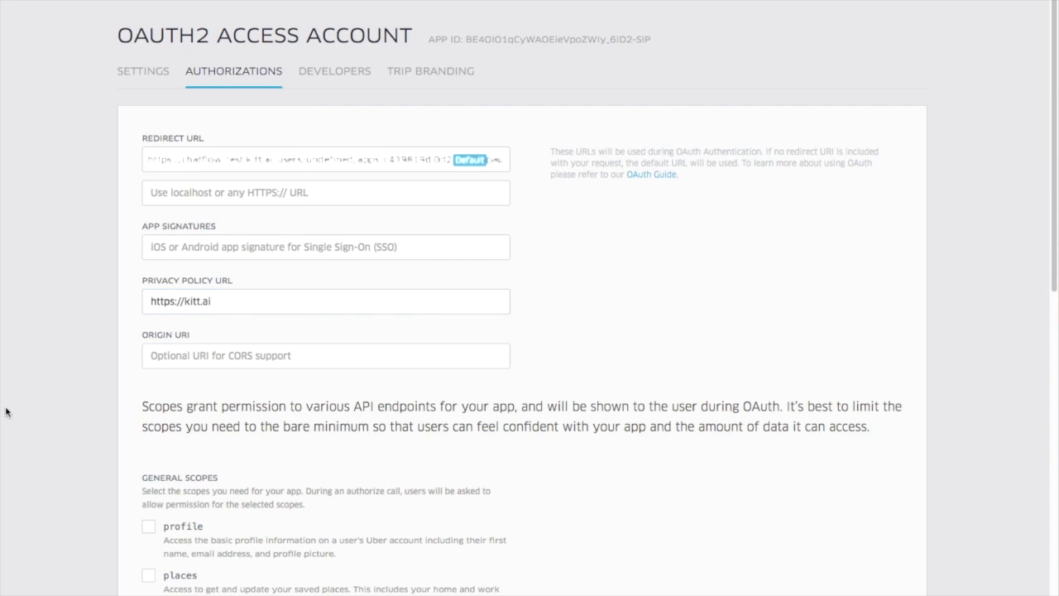
# Step: Enable the profile, places and history scopes for the Uber app and save the authorization settings
pyautogui.scroll(-1, 148, 432)
pyautogui.click(149, 432)
pyautogui.click(149, 482)
pyautogui.scroll(-3, 153, 486)
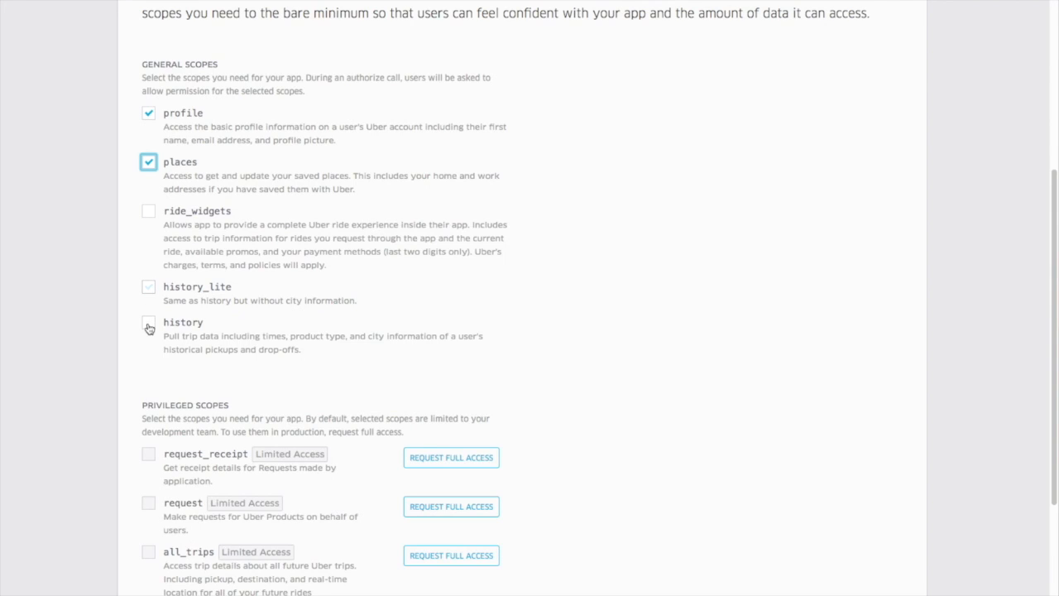
pyautogui.click(149, 323)
pyautogui.scroll(-2, 184, 383)
pyautogui.click(890, 556)
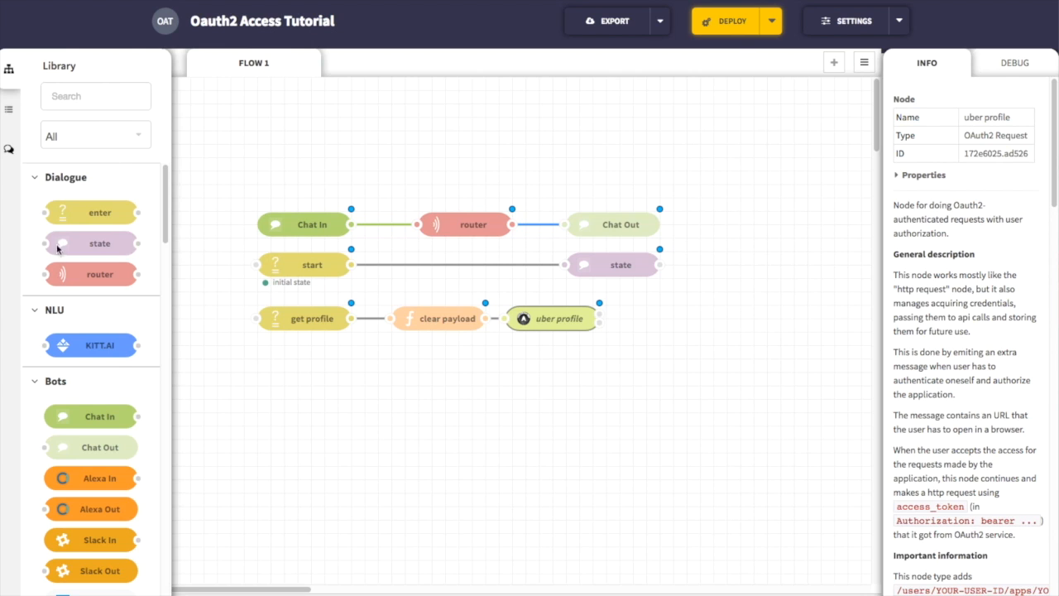
# Step: In the ChatFlow flow, add a state node named "authorize app" with the copied authorization-prompt code and wire uber profile's first output to it
pyautogui.moveTo(60, 249); pyautogui.dragTo(667, 316)
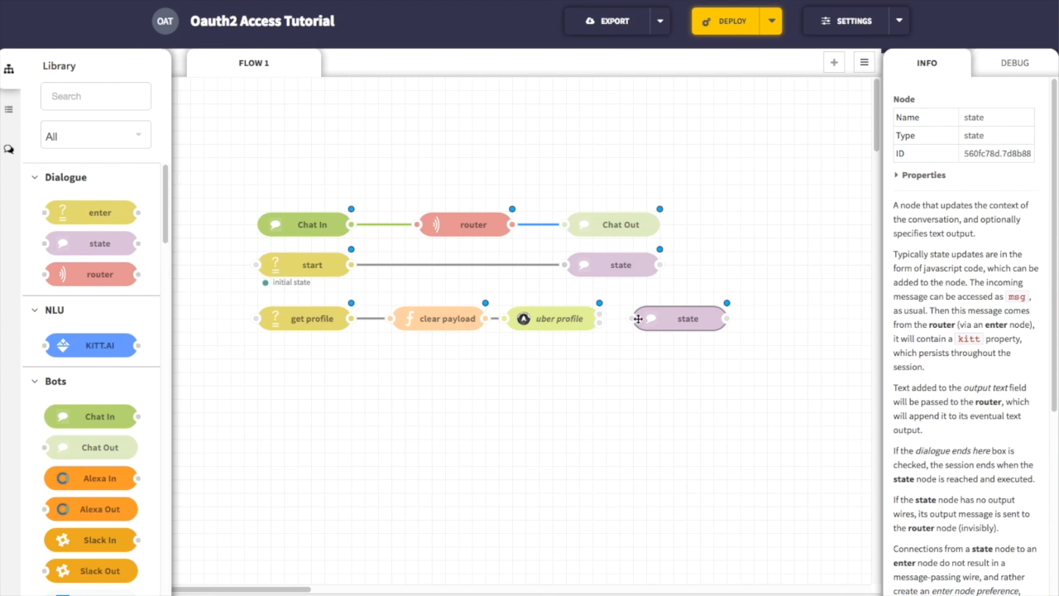
pyautogui.doubleClick(662, 316)
pyautogui.write('authorize app')
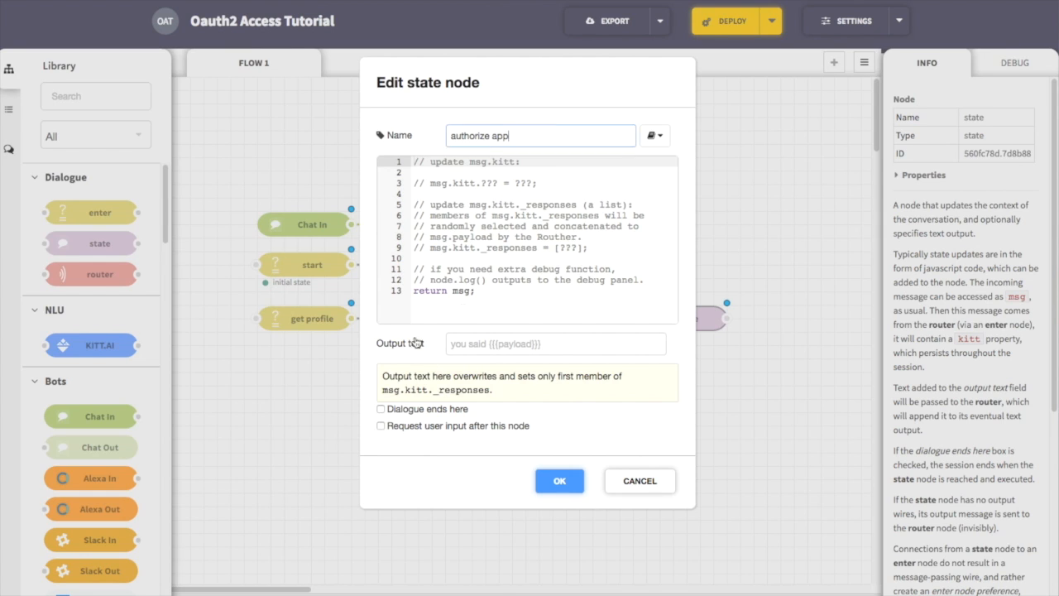
pyautogui.click(497, 281)
pyautogui.press('super+a')
pyautogui.press('super+v')
pyautogui.click(563, 486)
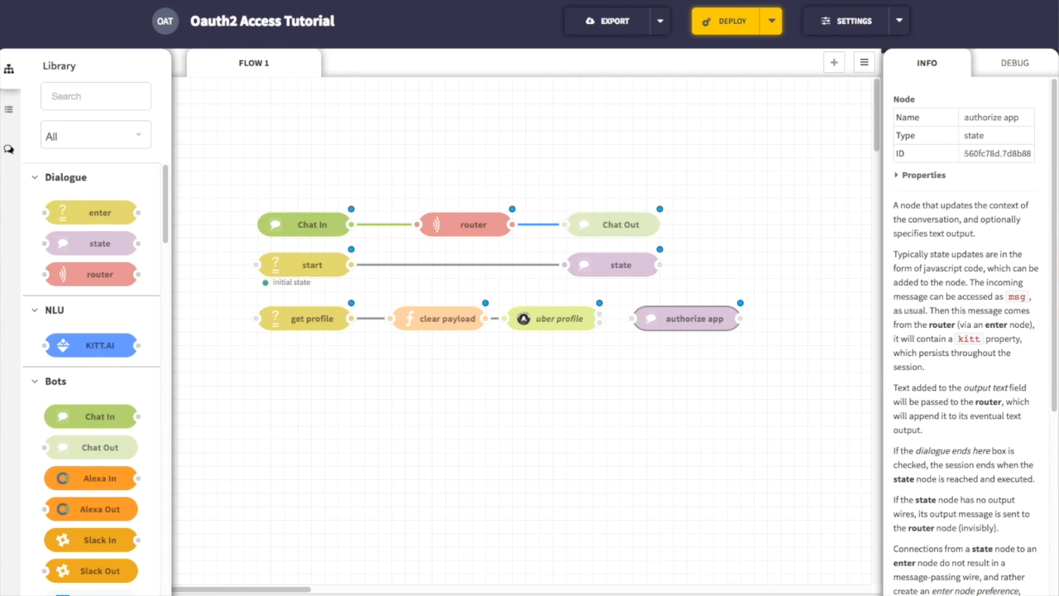
pyautogui.moveTo(607, 316); pyautogui.dragTo(634, 320)
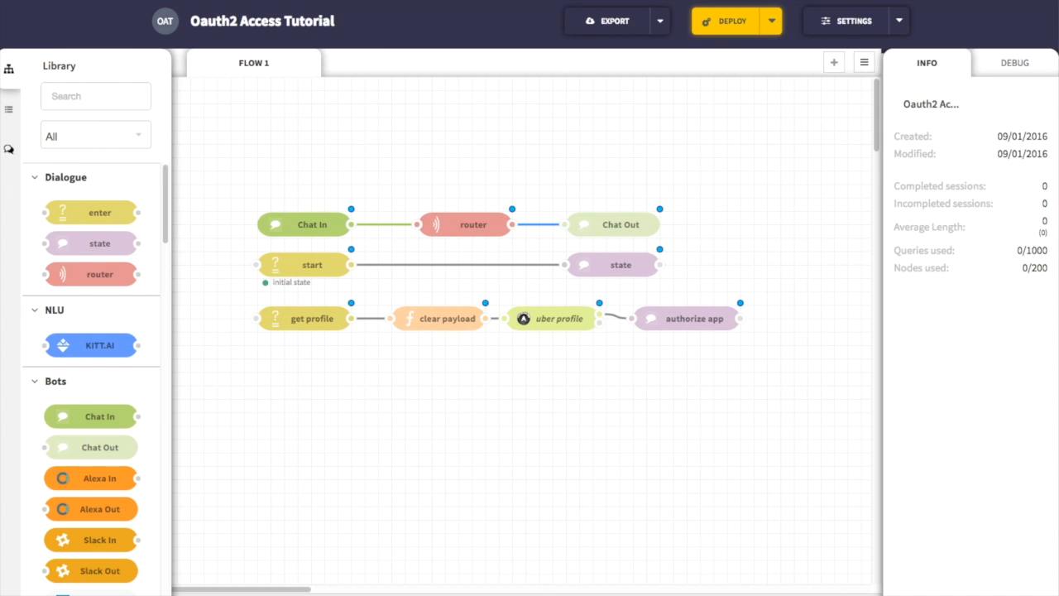
# Step: Add a state node named "greet" with code building a 'Hello, ' response from msg.payload, and wire uber profile's second output to it
pyautogui.moveTo(91, 243); pyautogui.dragTo(685, 373)
pyautogui.doubleClick(683, 372)
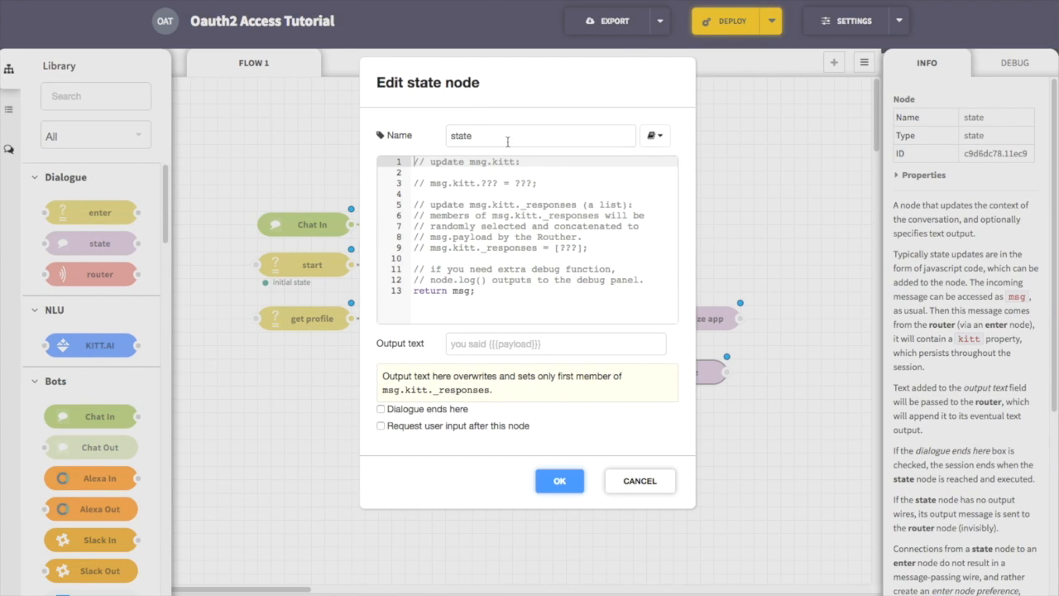
pyautogui.doubleClick(503, 133)
pyautogui.write('greet')
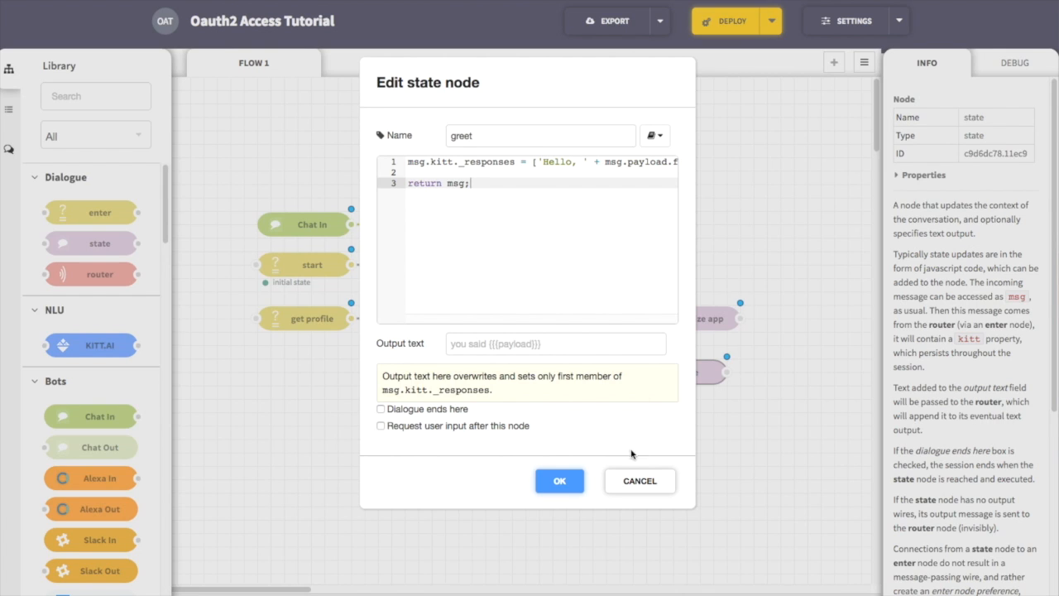
pyautogui.click(559, 485)
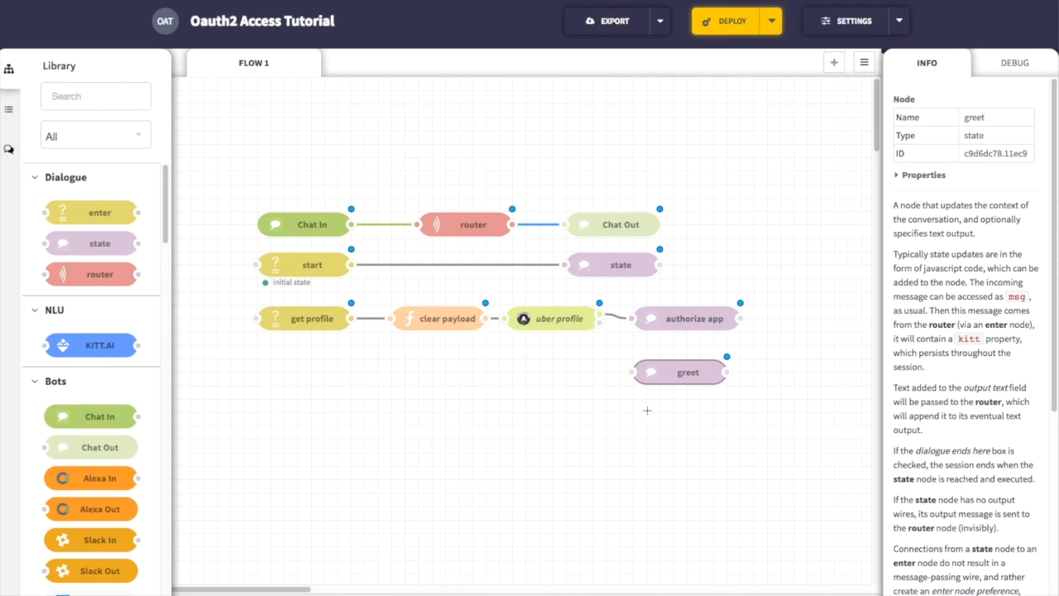
pyautogui.moveTo(598, 322); pyautogui.dragTo(634, 372)
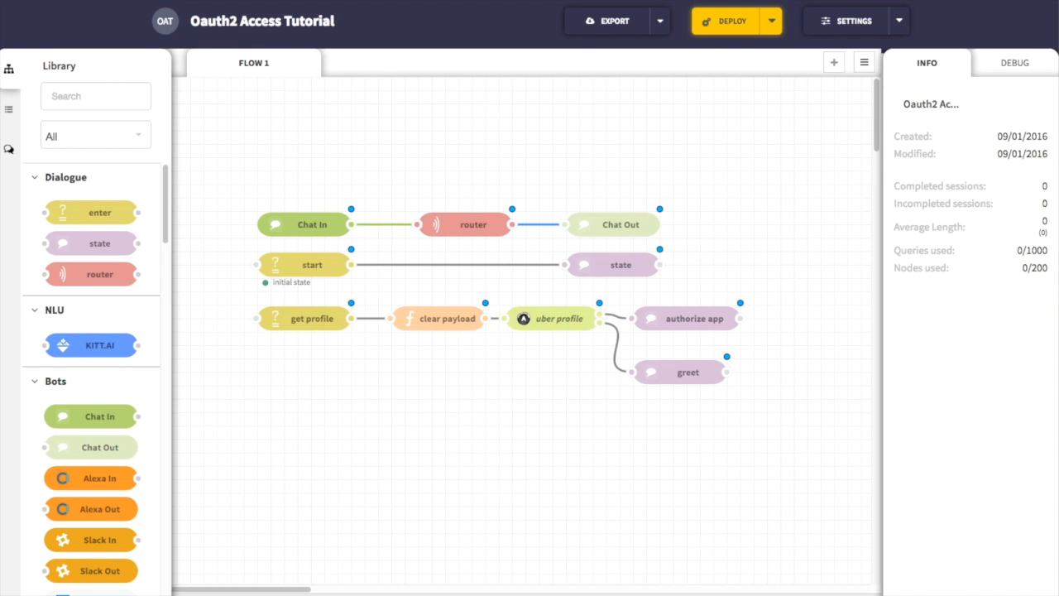
# Step: Add an enter node named "end conversation" below get profile with the rule msg.payload == bye
pyautogui.moveTo(98, 212); pyautogui.dragTo(281, 409)
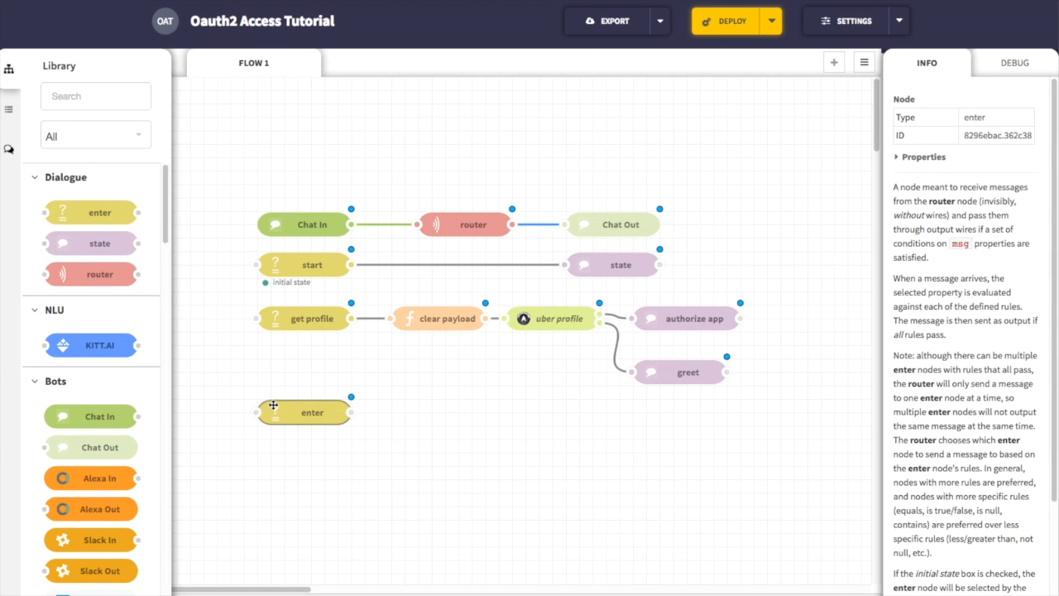
pyautogui.doubleClick(290, 412)
pyautogui.write('end conv')
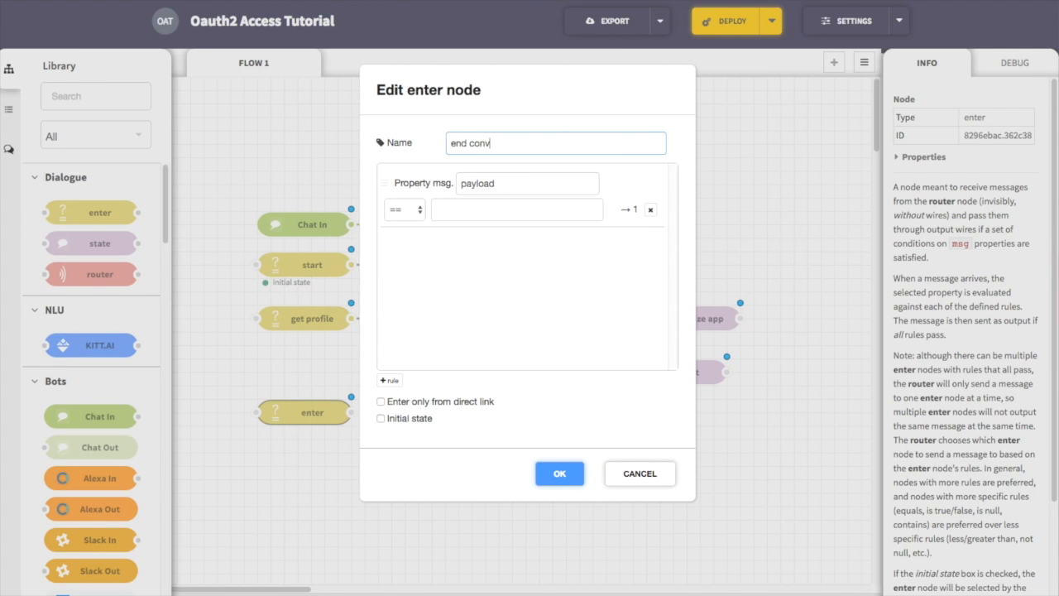
pyautogui.write('ersation')
pyautogui.press('Tab')
pyautogui.press('Tab')
pyautogui.press('Tab')
pyautogui.write('bye')
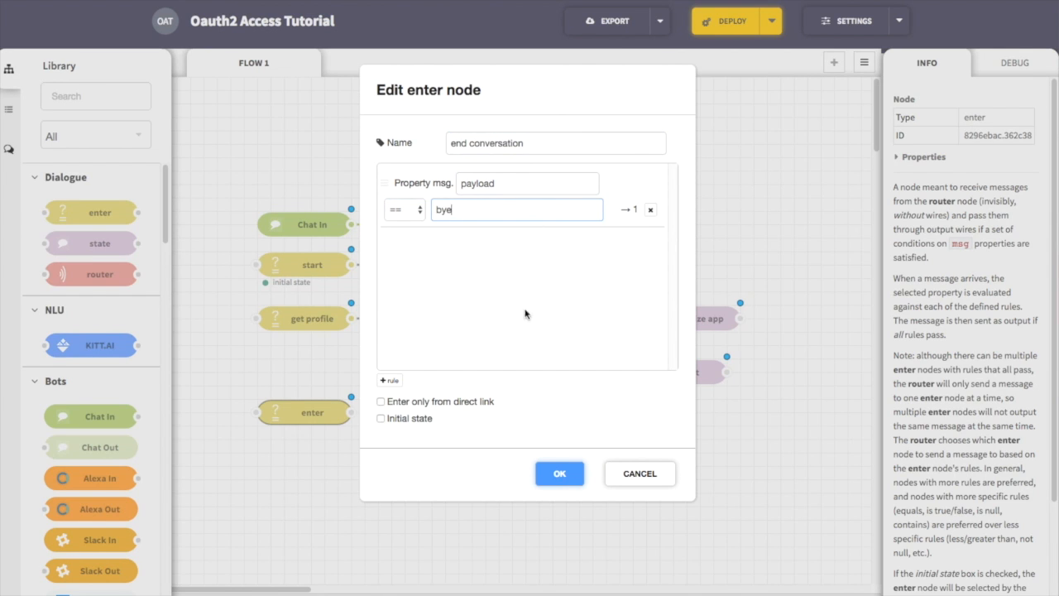
pyautogui.click(560, 473)
# Step: Add a state node named "end" with output text "Goodbye!" that ends the dialogue, and wire end conversation to it
pyautogui.moveTo(97, 243); pyautogui.dragTo(552, 413)
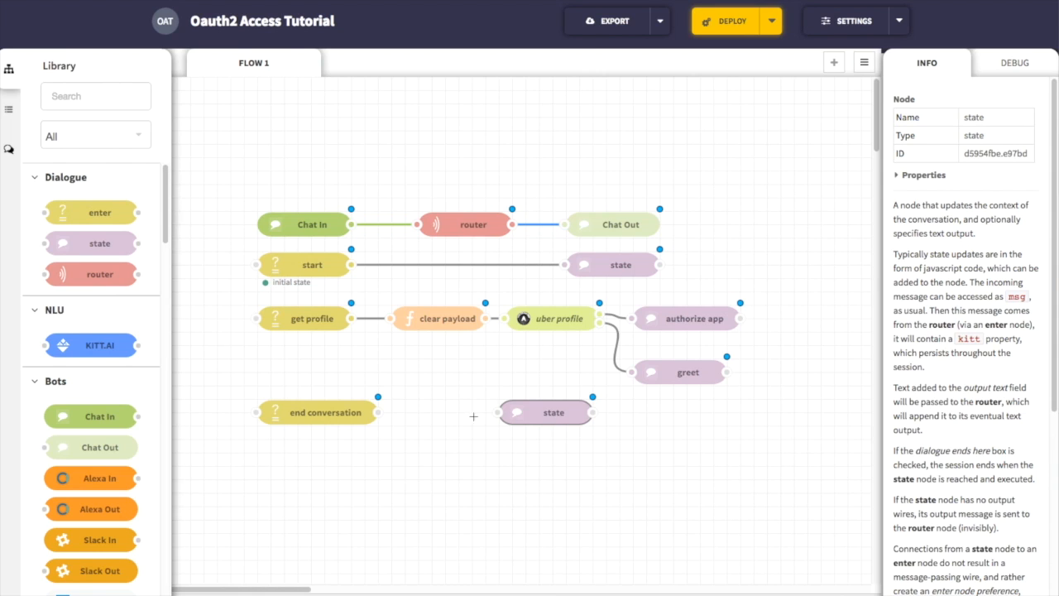
pyautogui.doubleClick(559, 417)
pyautogui.write('end')
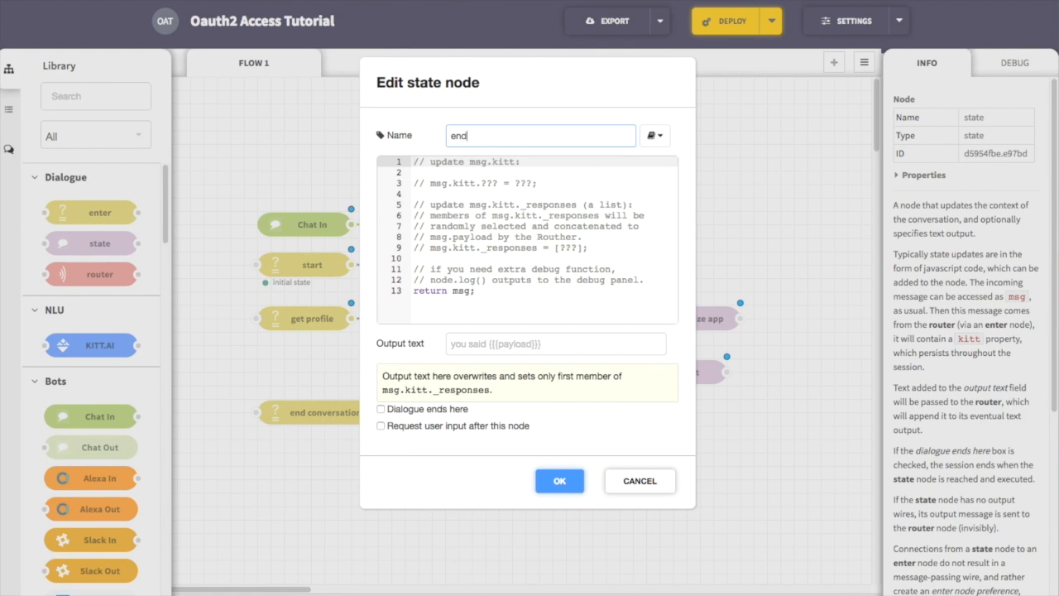
pyautogui.click(480, 343)
pyautogui.write('Good')
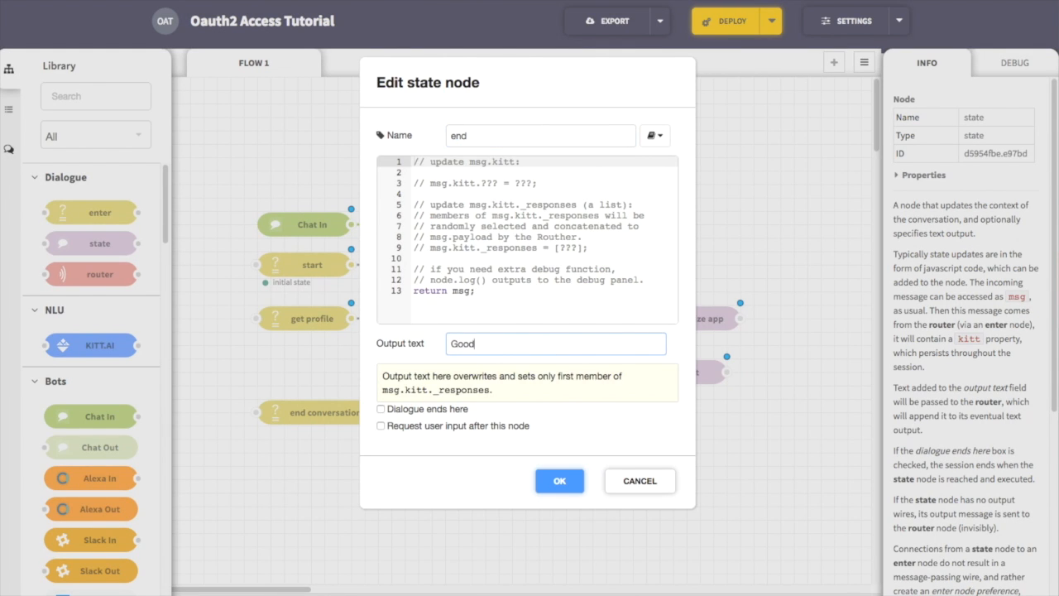
pyautogui.write('bye!')
pyautogui.click(458, 409)
pyautogui.click(559, 481)
pyautogui.moveTo(378, 412); pyautogui.dragTo(497, 412)
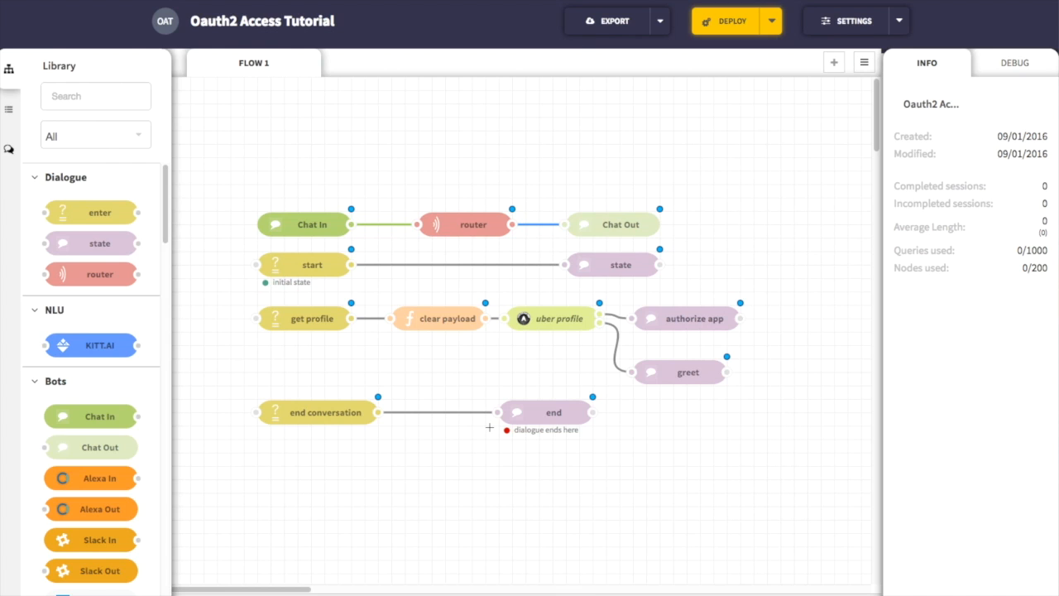
# Step: Deploy the flow, send "profile" in the chat and authorize the app through the returned Uber link
pyautogui.click(728, 21)
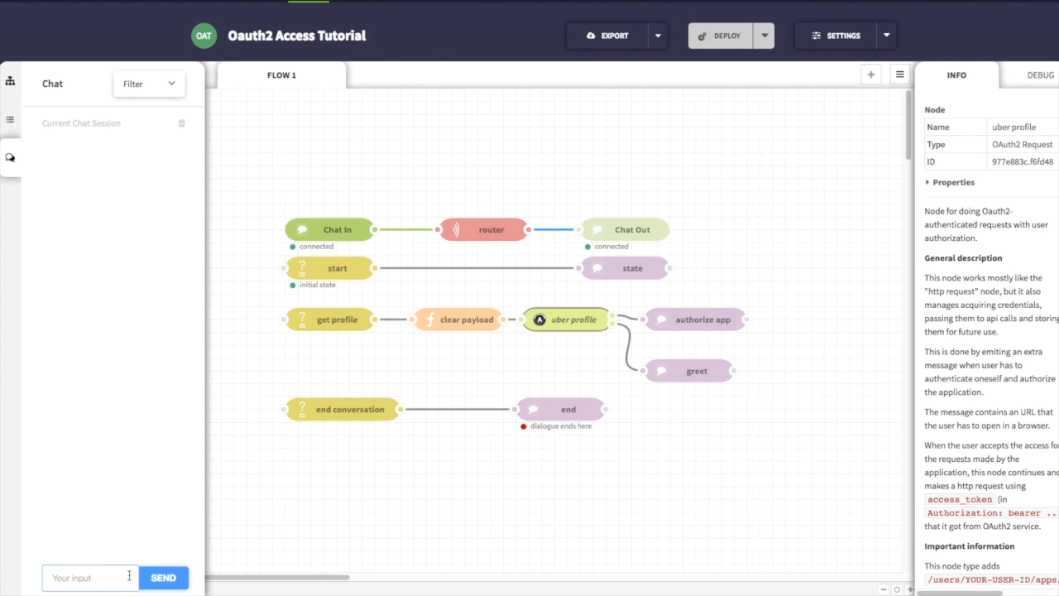
pyautogui.write('profile')
pyautogui.press('Return')
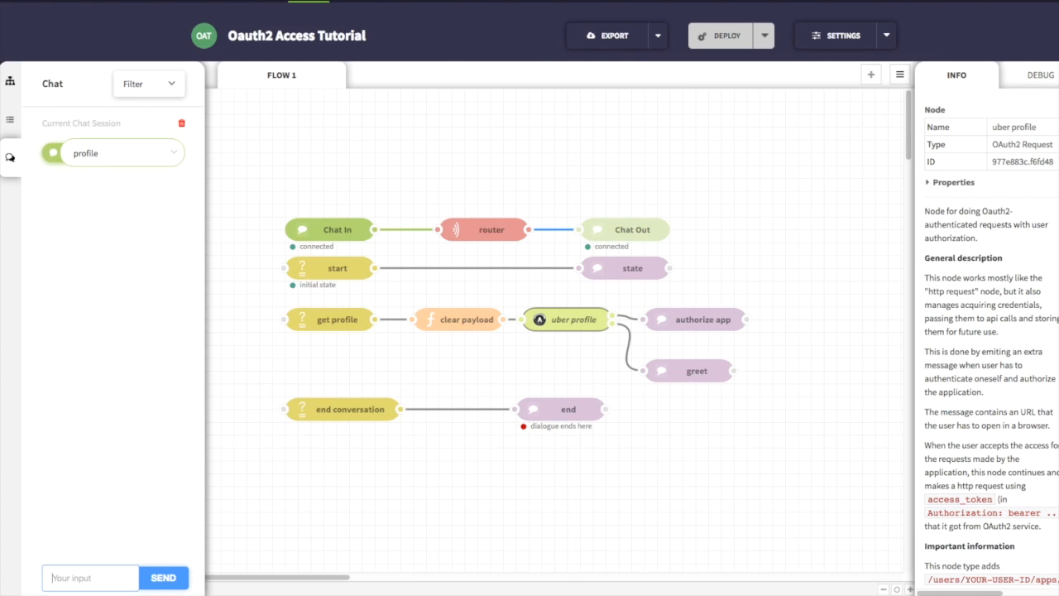
pyautogui.click(125, 235)
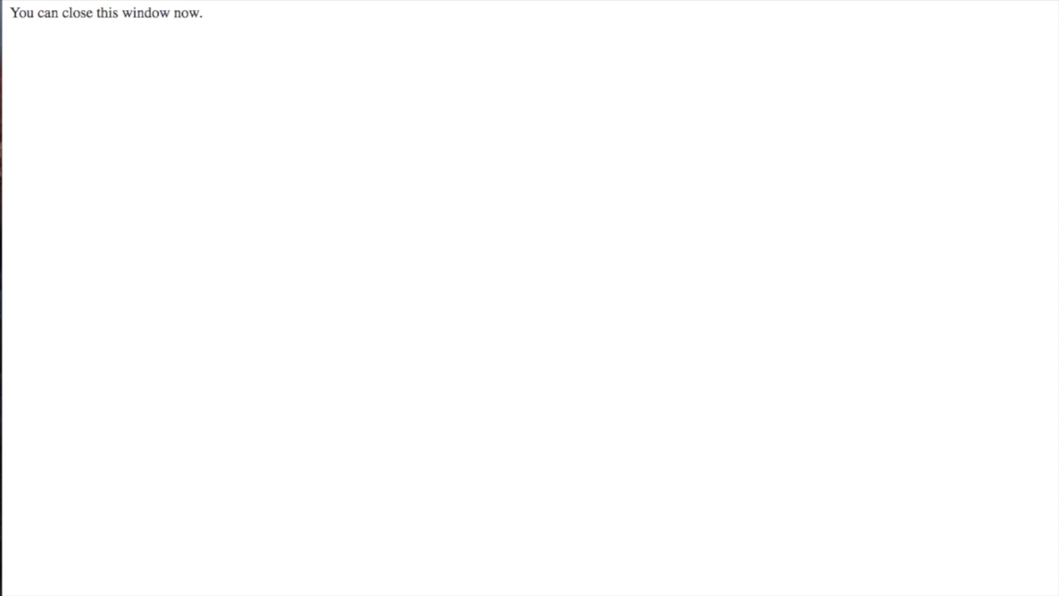
pyautogui.press('super+w')
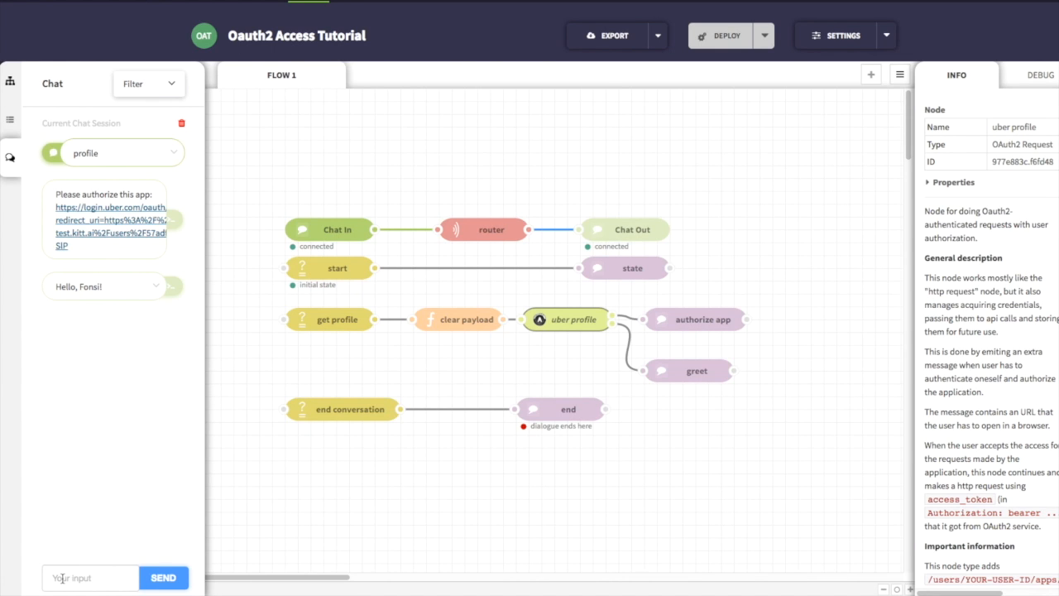
# Step: Send "profile" in the chat again to test the bot's response after authorization
pyautogui.click(62, 577)
pyautogui.write('profile')
pyautogui.press('Return')
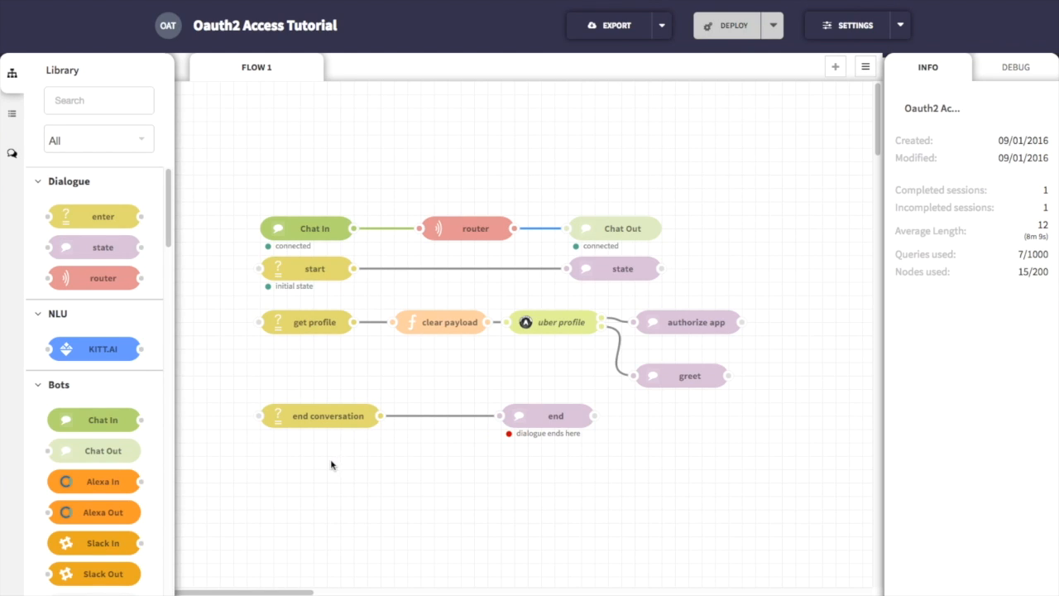
# Step: In the uber profile node's OAuth2 configuration, set where credentials are kept to msg.uber_oauth2 and save both dialogs
pyautogui.doubleClick(548, 334)
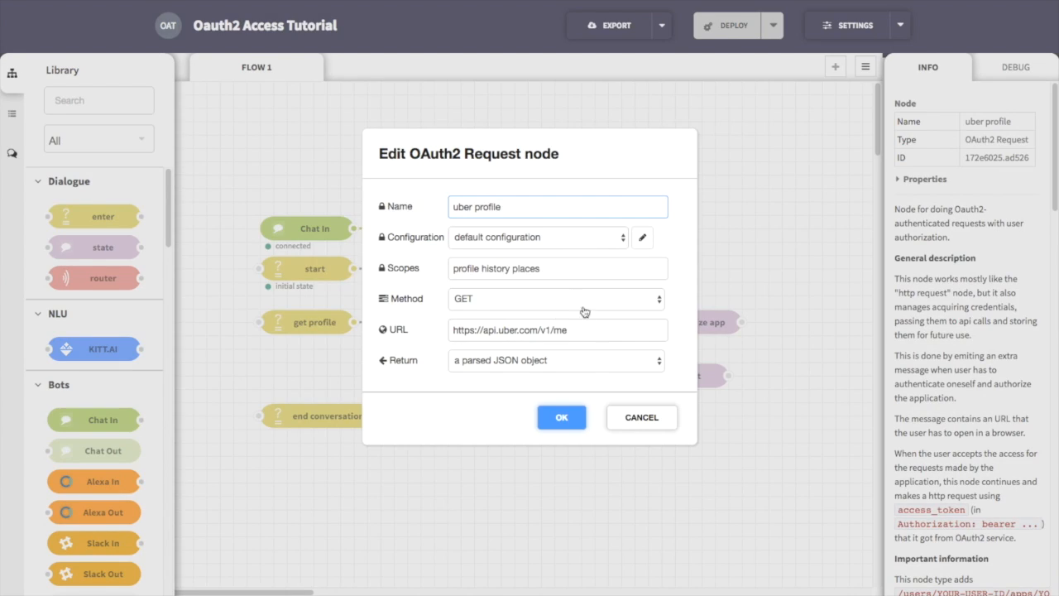
pyautogui.click(645, 240)
pyautogui.click(530, 360)
pyautogui.hotkey('alt', 'BackSpace')
pyautogui.hotkey('alt', 'BackSpace')
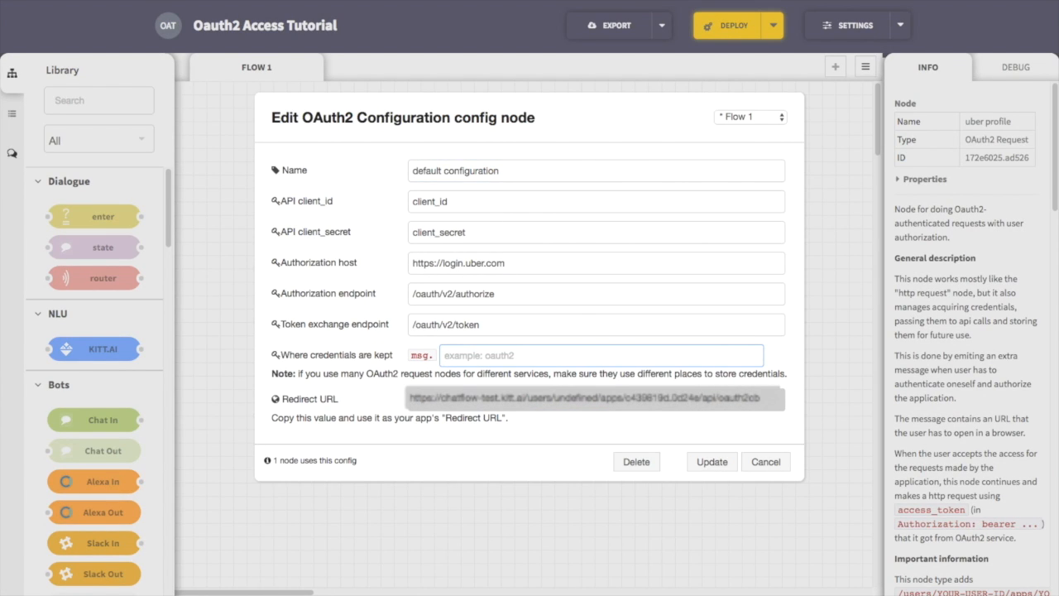
pyautogui.write('uber_oauth2')
pyautogui.click(712, 462)
pyautogui.click(561, 418)
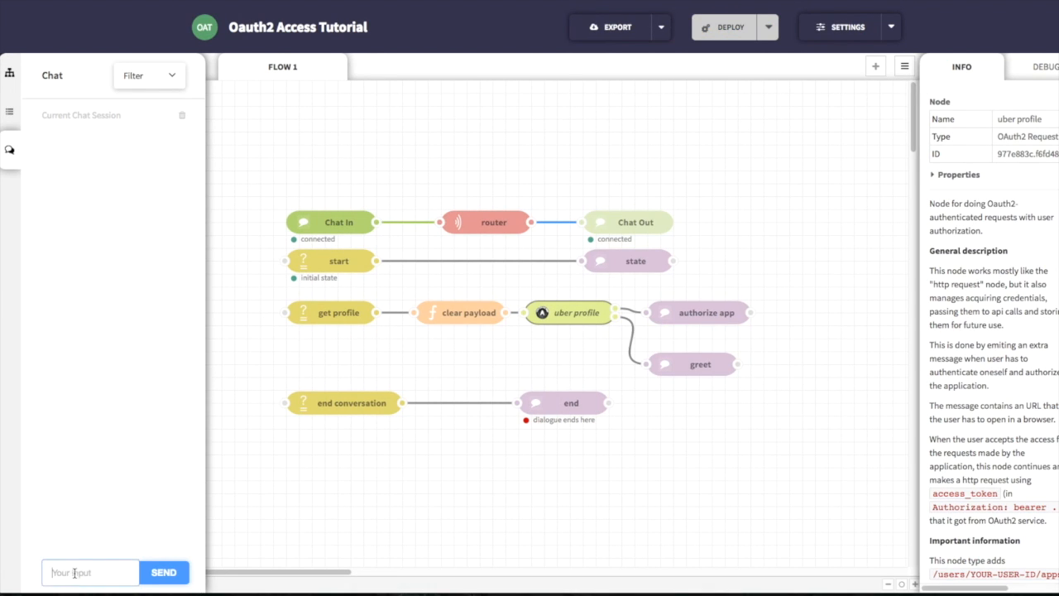
# Step: Test the changed credential location by sending "profile" in the chat repeatedly and opening the returned authorization link
pyautogui.write('profile')
pyautogui.press('Return')
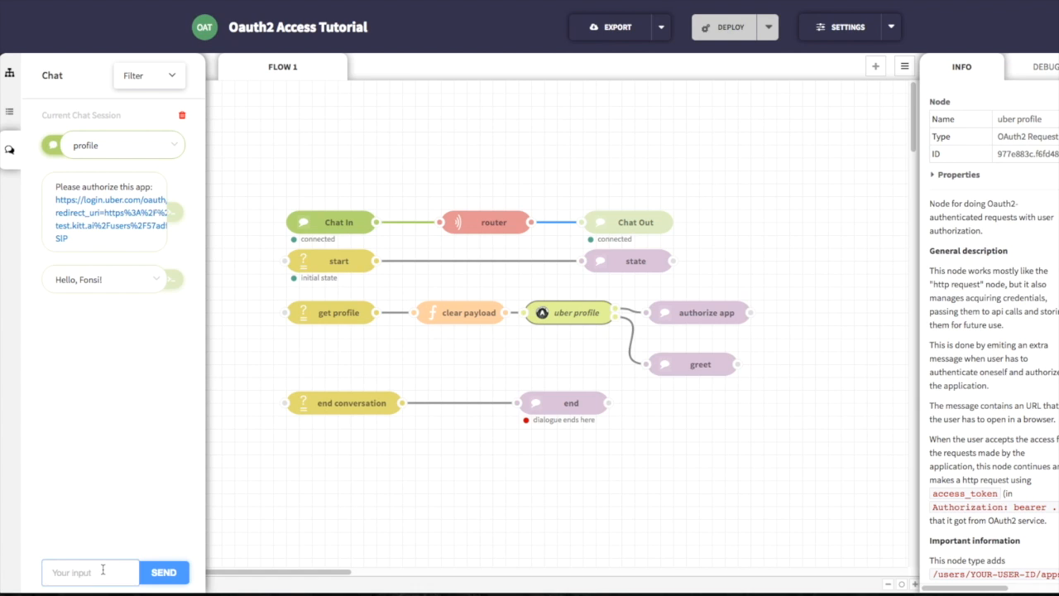
pyautogui.write('profile')
pyautogui.press('Return')
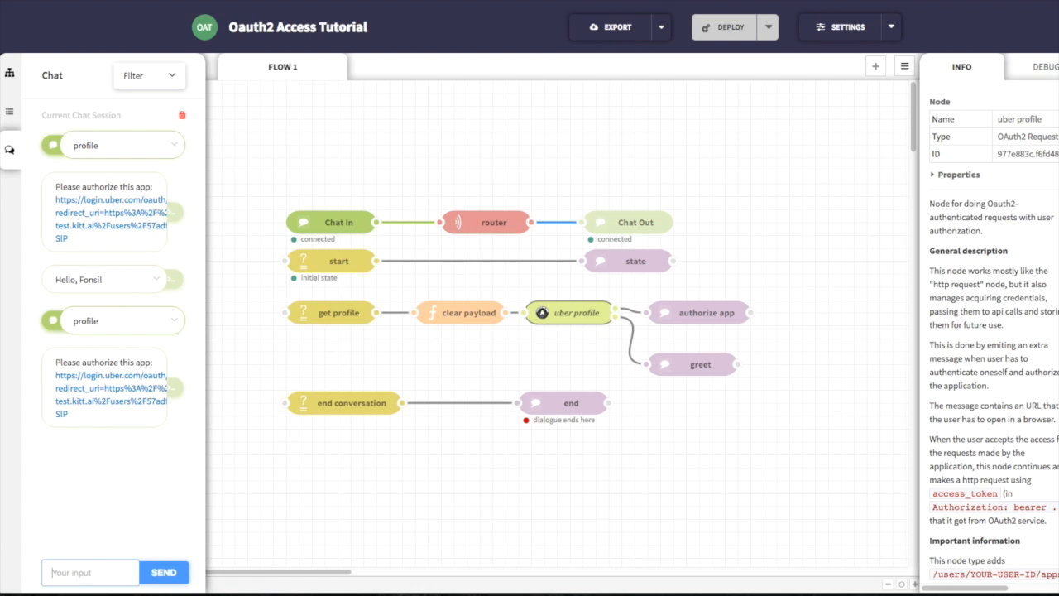
pyautogui.click(99, 388)
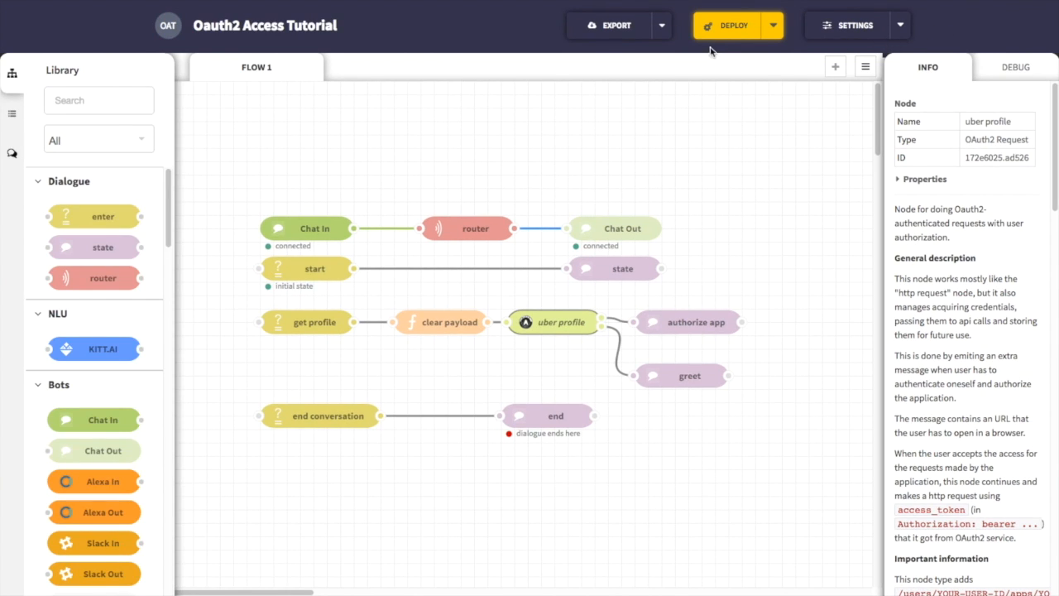
# Step: Deploy the flow, and insert one function node between Chat In and router and another between router and Chat Out
pyautogui.click(719, 26)
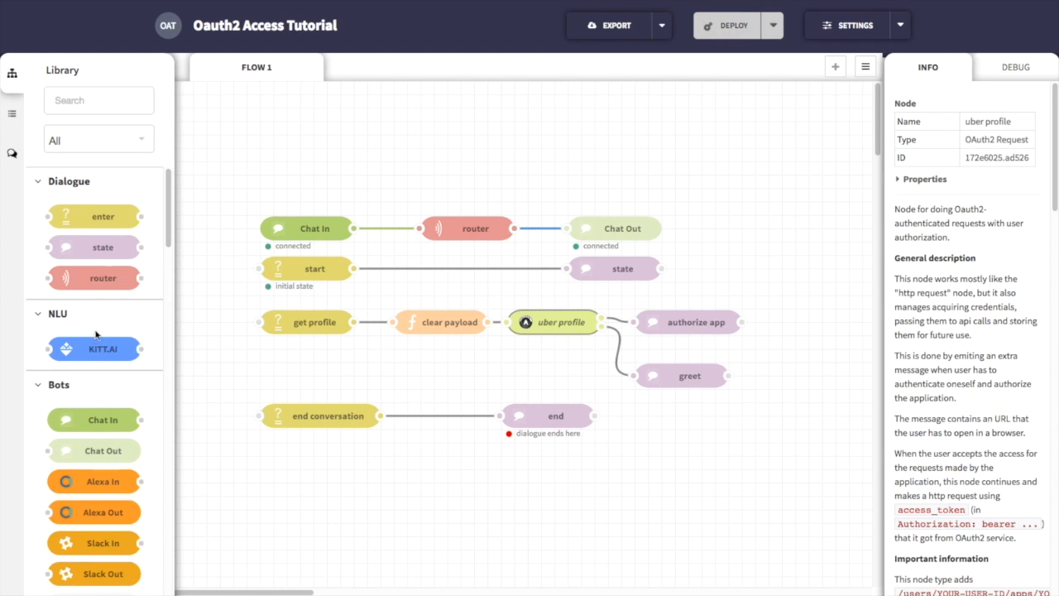
pyautogui.scroll(-5, 104, 374)
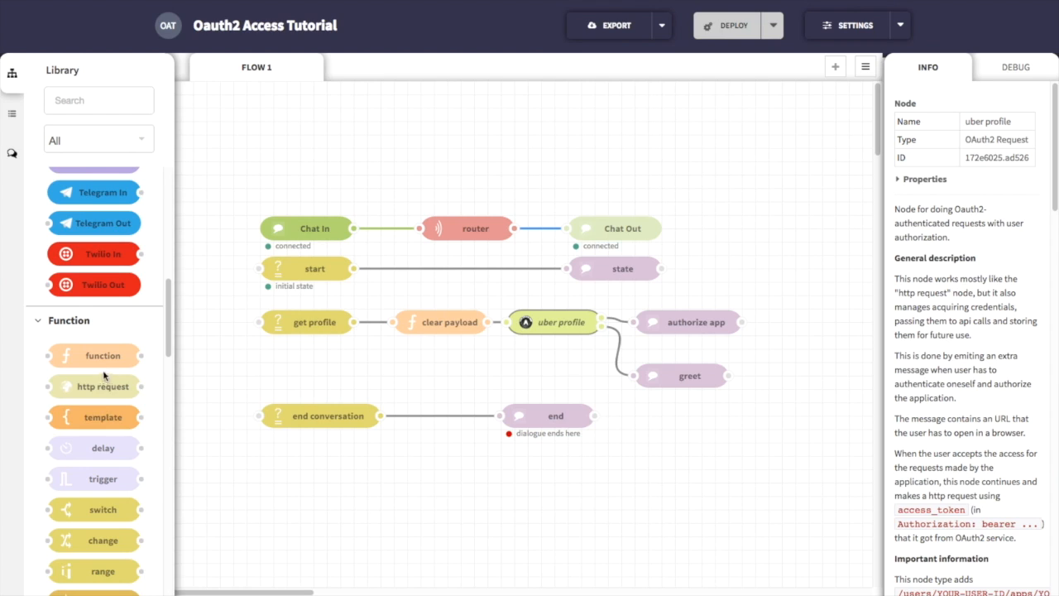
pyautogui.moveTo(104, 356); pyautogui.dragTo(389, 192)
pyautogui.moveTo(96, 368); pyautogui.dragTo(552, 197)
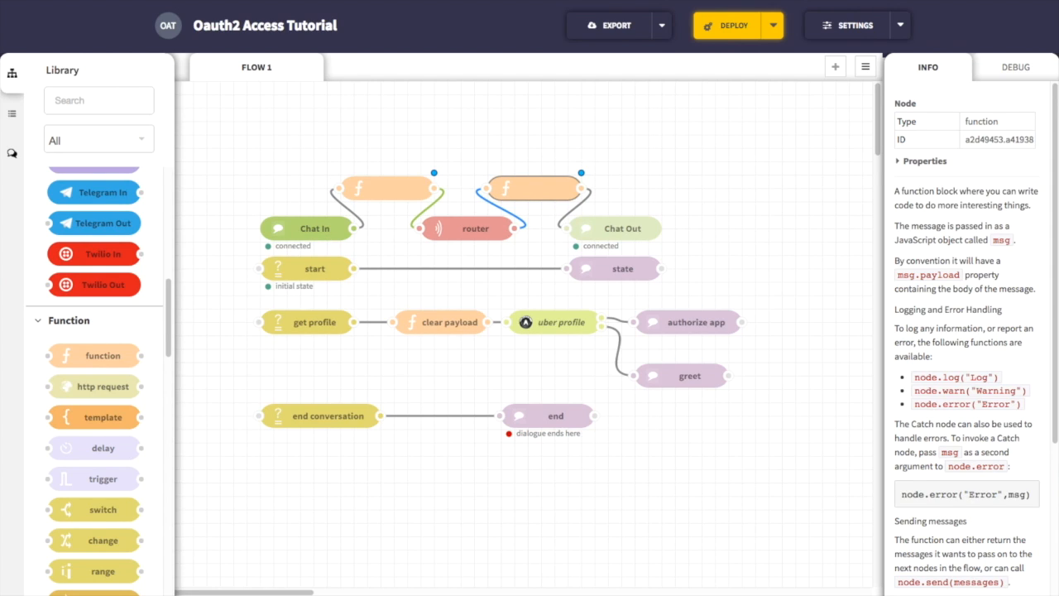
# Step: Name the function node after Chat In "restore credentials" and replace its code with msg.uber_oauth2 = global.get('mockDatabase'); return msg;
pyautogui.doubleClick(383, 188)
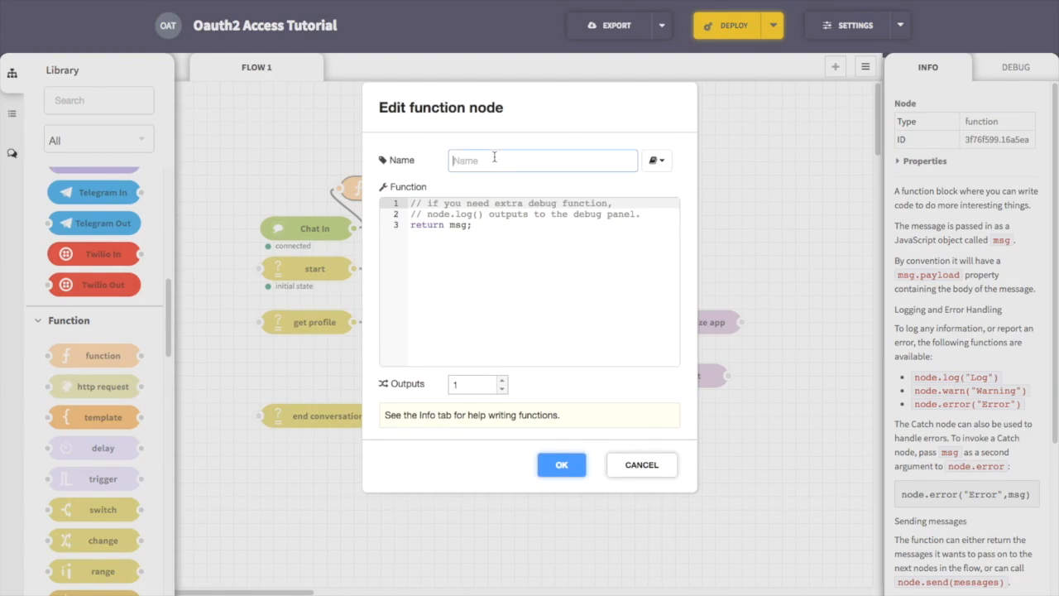
pyautogui.write('restore credentials')
pyautogui.moveTo(509, 242); pyautogui.dragTo(295, 195)
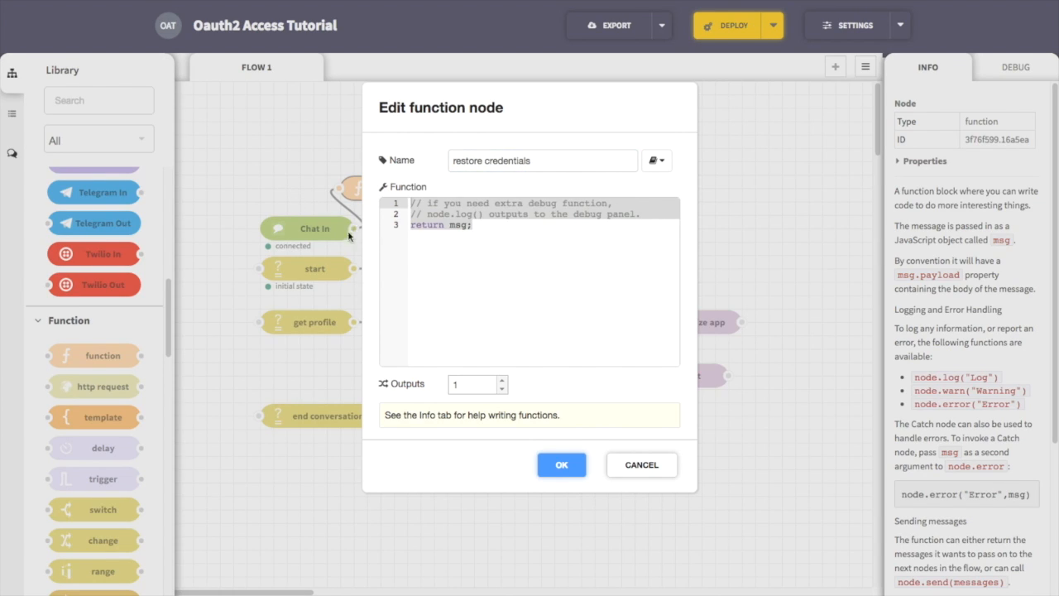
pyautogui.hotkey('ctrl', 'v')
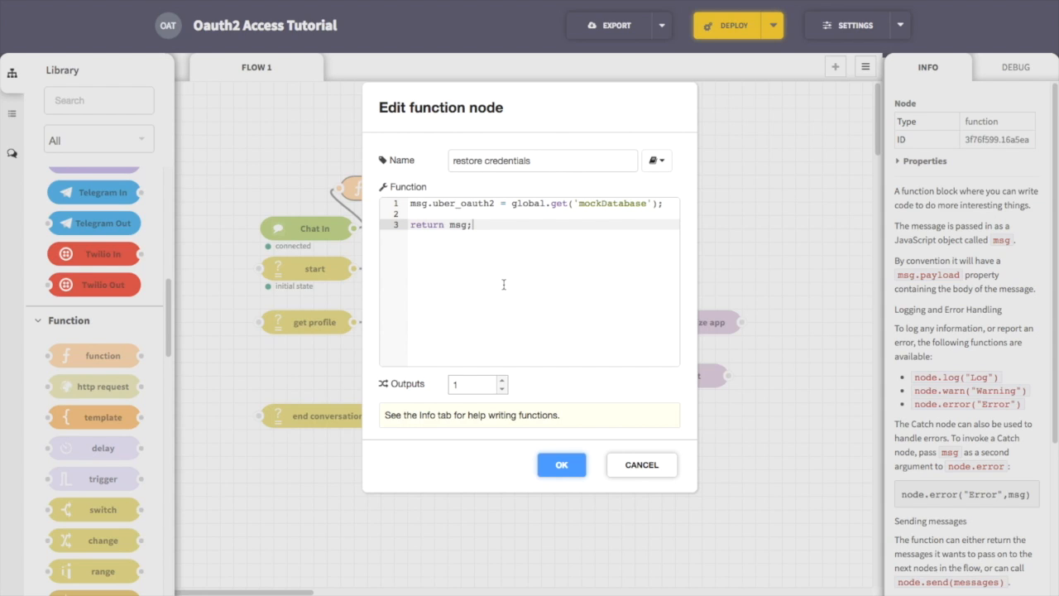
pyautogui.click(575, 466)
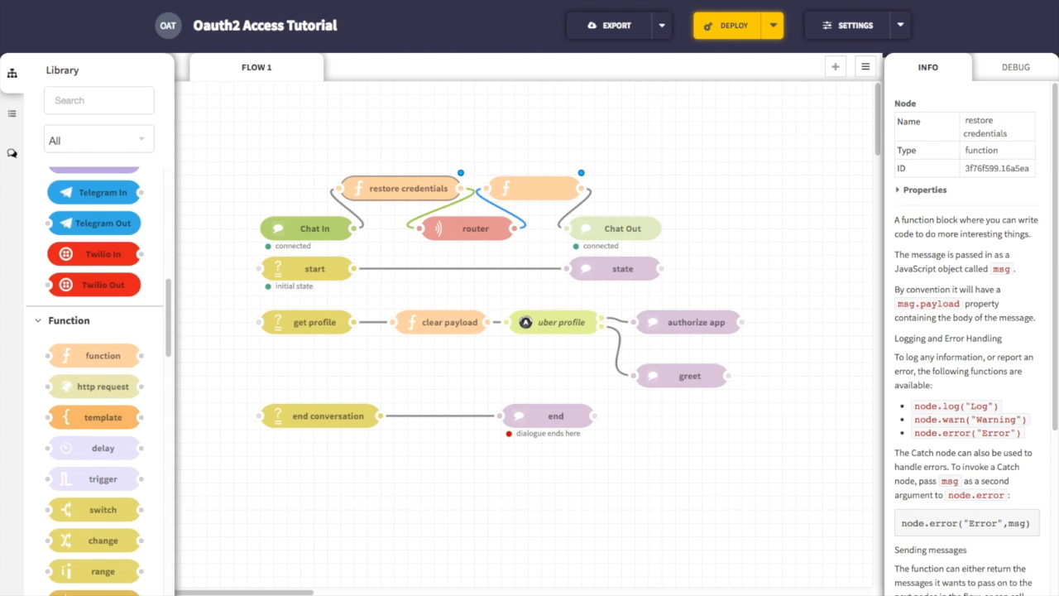
# Step: Name the function node before Chat Out "save credentials" and replace its code with if (msg.uber_oauth2) { global.set('mockDatabase', msg.uber_oauth2); }
pyautogui.doubleClick(554, 195)
pyautogui.write('save credentials')
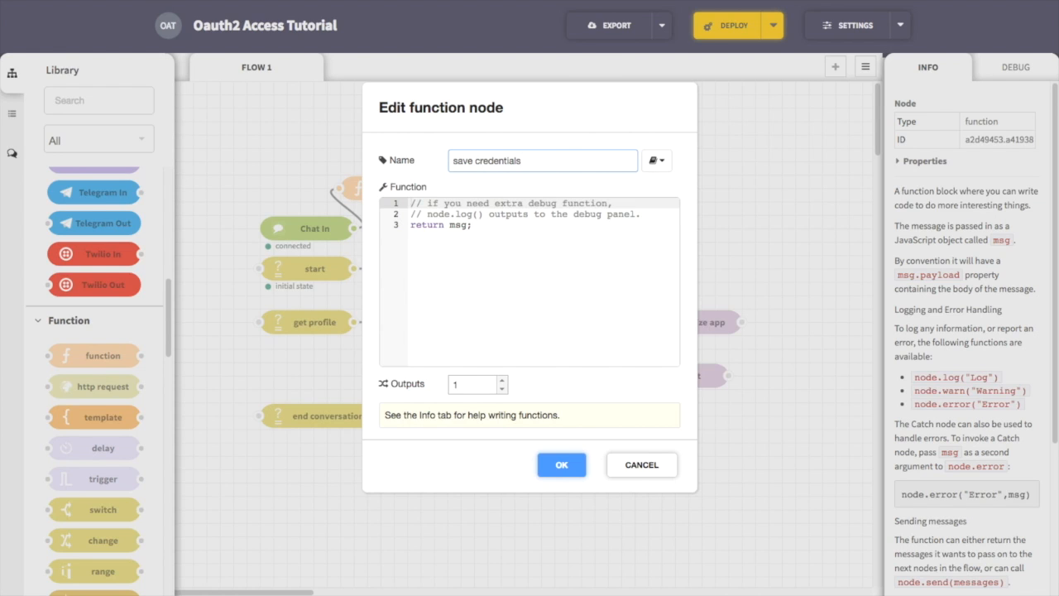
pyautogui.click(507, 225)
pyautogui.hotkey('ctrl', 'a')
pyautogui.hotkey('ctrl', 'v')
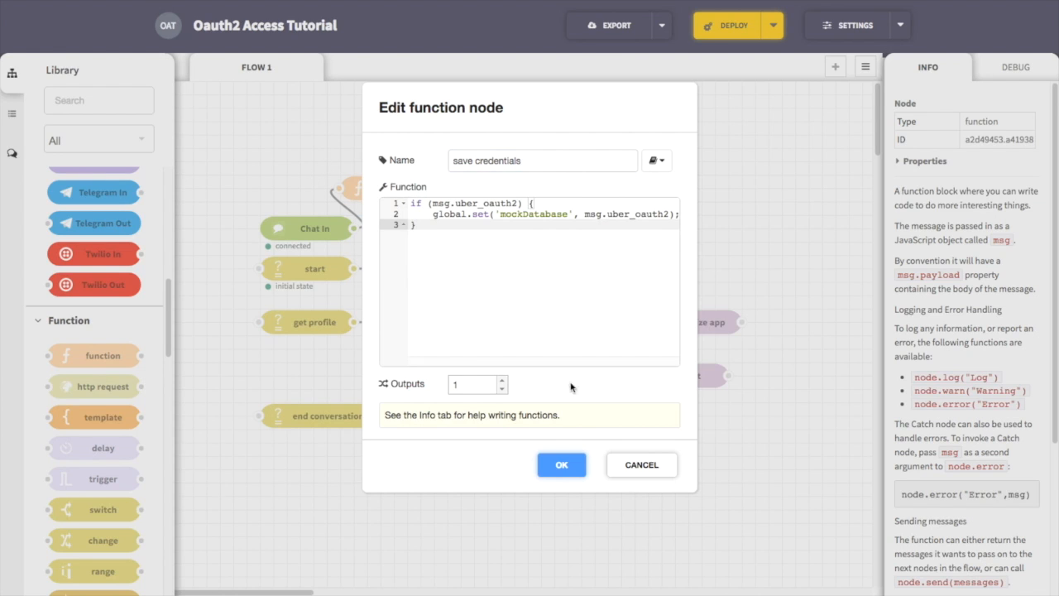
pyautogui.click(561, 464)
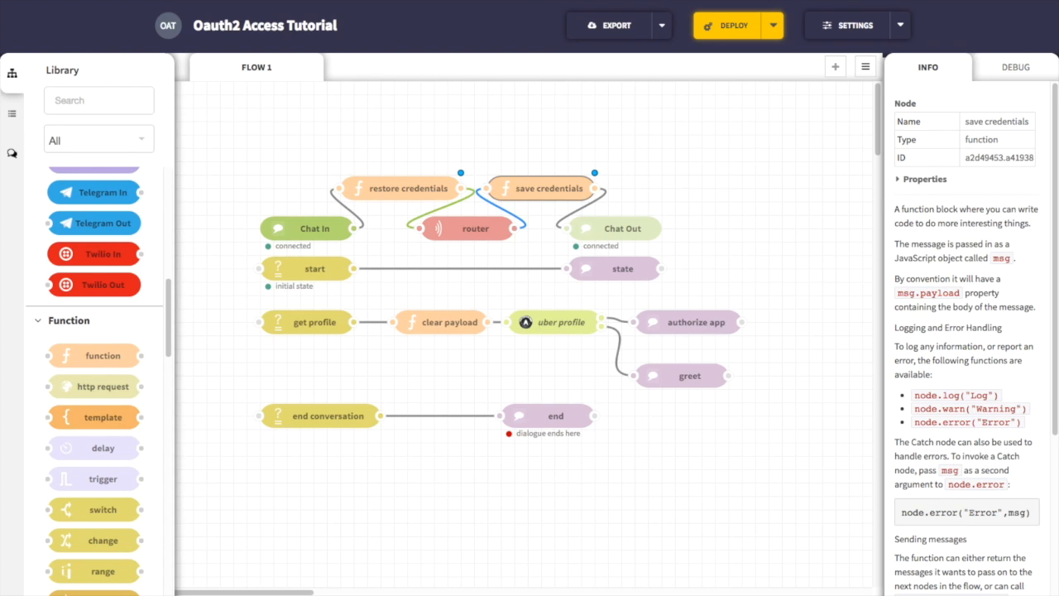
# Step: Add an enter node below get profile, name it "get history" and set its rule to msg.payload == history
pyautogui.click(12, 154)
pyautogui.moveTo(103, 216); pyautogui.dragTo(307, 363)
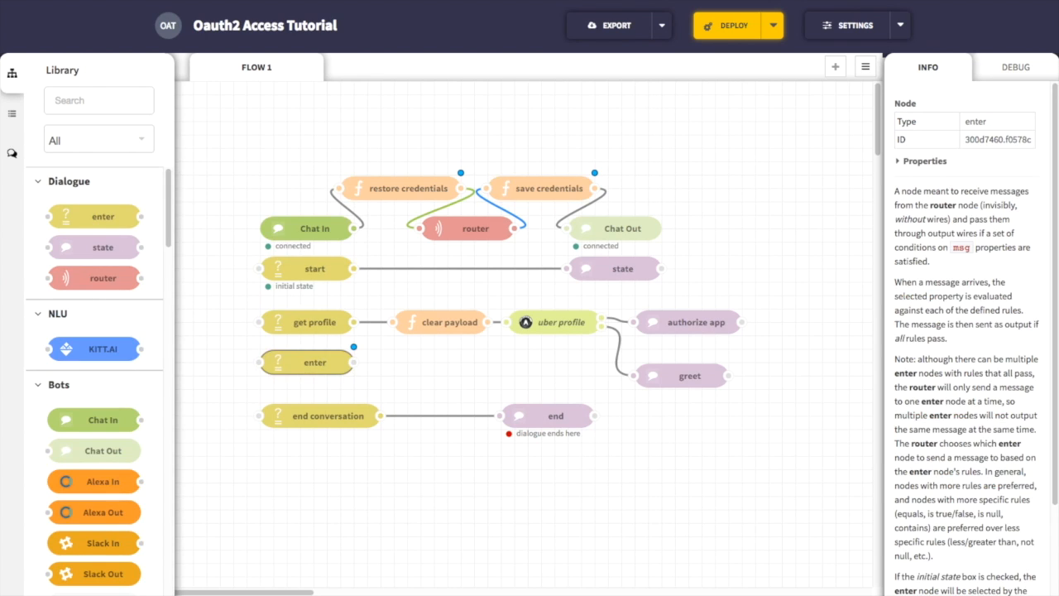
pyautogui.doubleClick(309, 364)
pyautogui.write('get ')
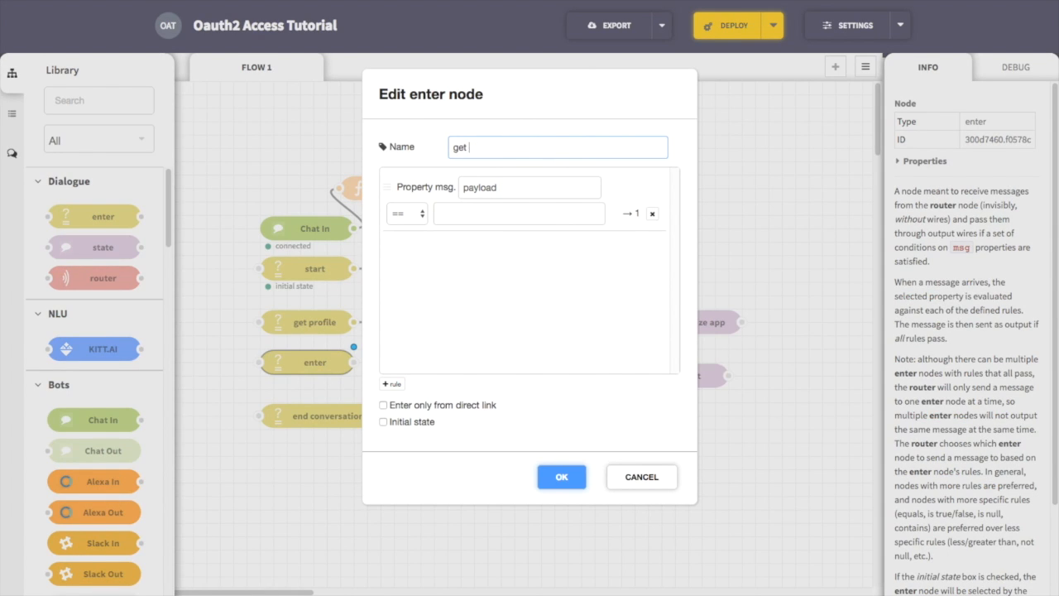
pyautogui.write('history')
pyautogui.press('Tab')
pyautogui.press('Tab')
pyautogui.write('history')
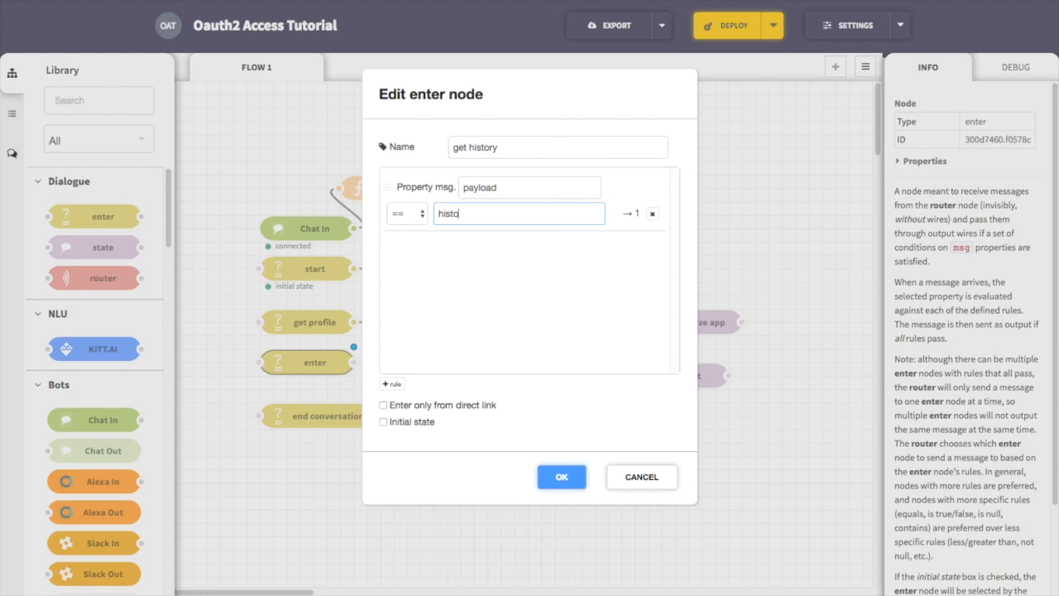
pyautogui.click(562, 477)
# Step: Place a function node beside get history, below the existing clear payload node
pyautogui.click(92, 101)
pyautogui.write('fu')
pyautogui.moveTo(99, 304); pyautogui.dragTo(444, 363)
pyautogui.moveTo(354, 362); pyautogui.dragTo(393, 362)
pyautogui.write('cl')
pyautogui.click(378, 363)
pyautogui.press('BackSpace')
# Step: Name the new function node "clear payload", replace its code with that of the existing clear payload node, and wire get history to it
pyautogui.doubleClick(440, 325)
pyautogui.press('Escape')
pyautogui.doubleClick(440, 362)
pyautogui.click(538, 161)
pyautogui.write('clear payload')
pyautogui.moveTo(488, 225); pyautogui.dragTo(290, 182)
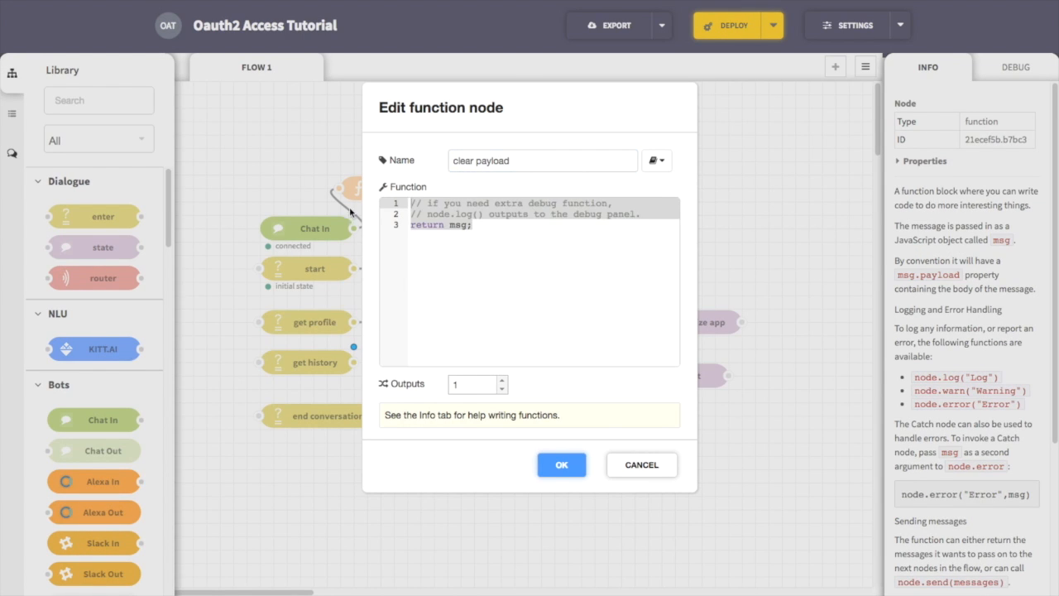
pyautogui.hotkey('ctrl', 'v')
pyautogui.click(562, 465)
pyautogui.moveTo(354, 361); pyautogui.dragTo(394, 361)
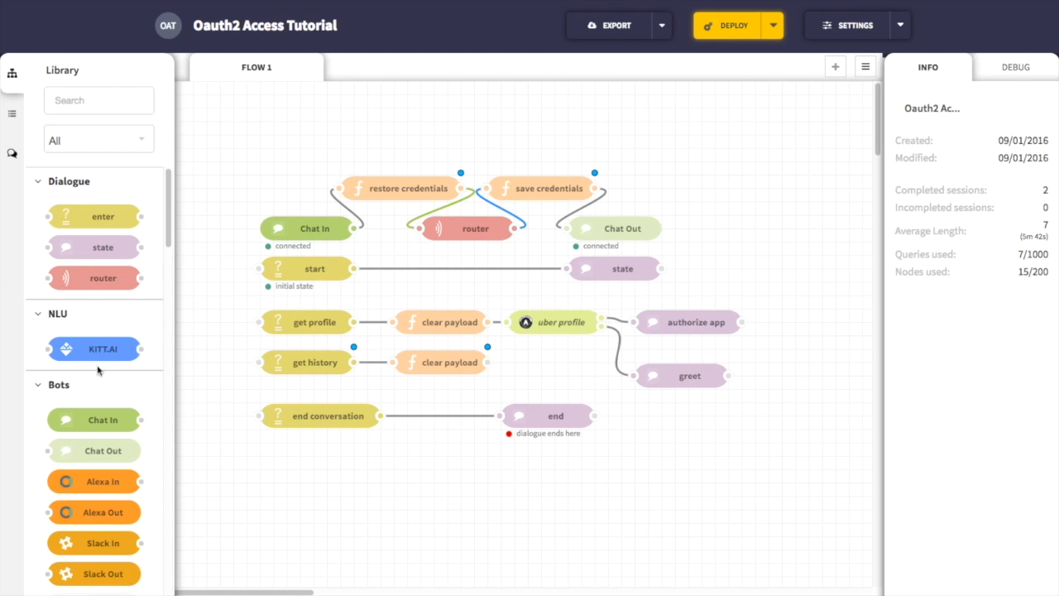
# Step: Add an OAuth2 Request node after the new clear payload node and name it "uber history"
pyautogui.write('oauth')
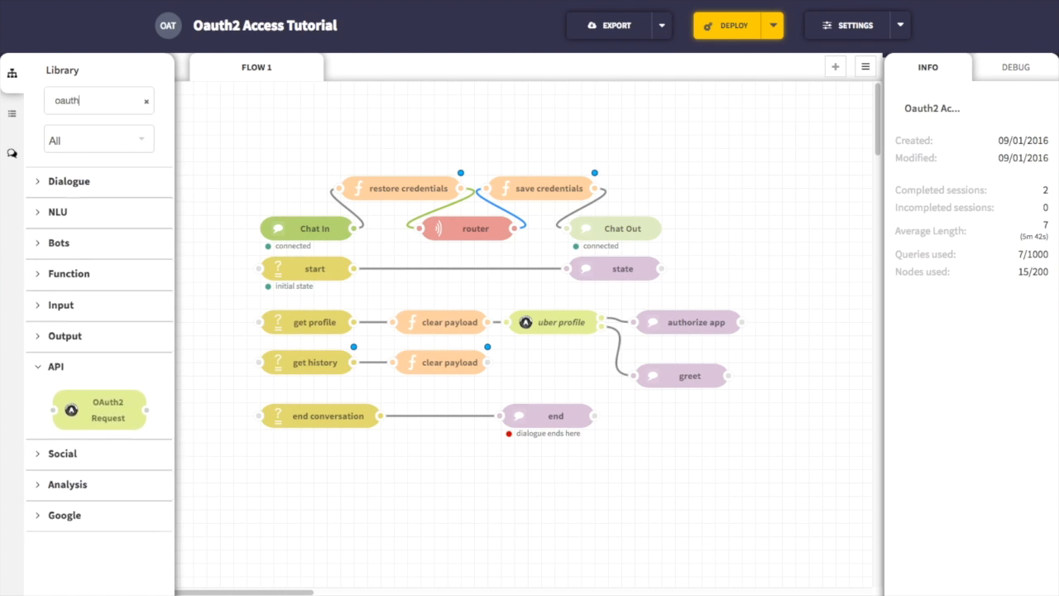
pyautogui.moveTo(123, 411); pyautogui.dragTo(556, 366)
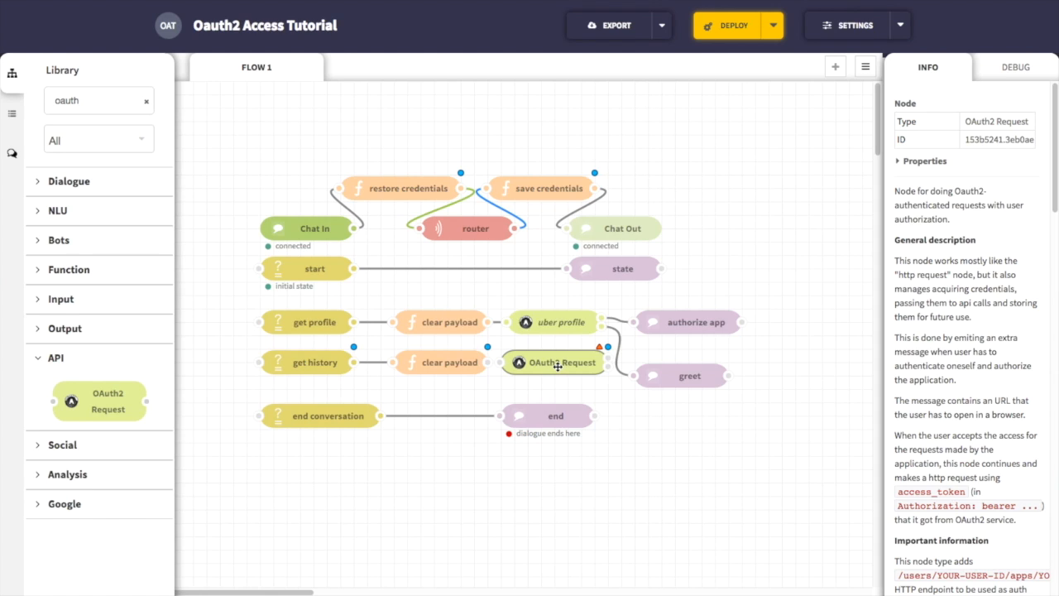
pyautogui.doubleClick(558, 366)
pyautogui.write('user')
pyautogui.press('BackSpace')
pyautogui.press('BackSpace')
pyautogui.press('BackSpace')
pyautogui.press('BackSpace')
pyautogui.write('uber history')
pyautogui.click(553, 238)
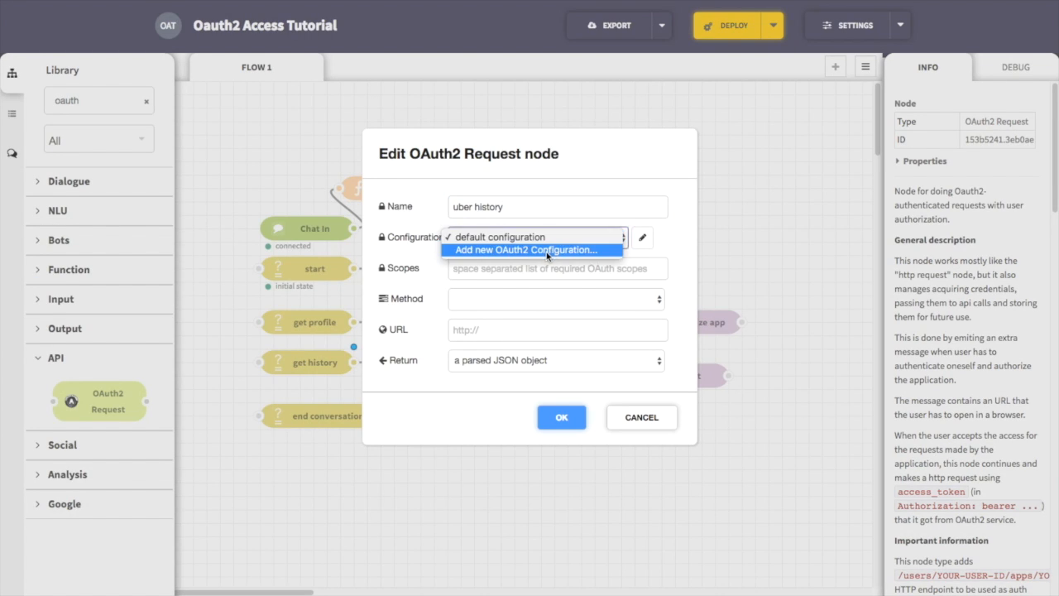
pyautogui.click(542, 238)
pyautogui.click(540, 263)
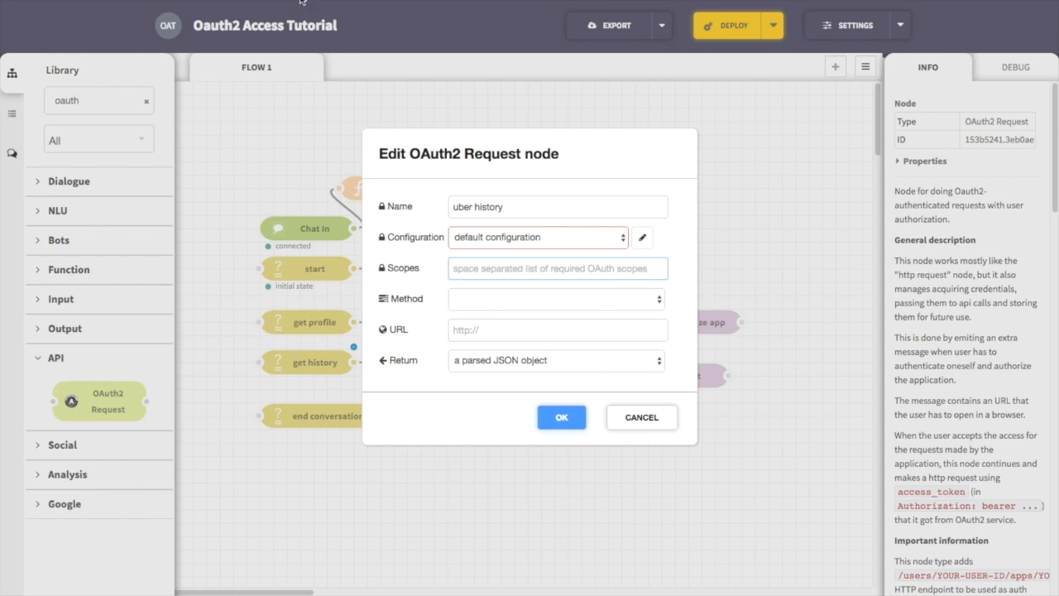
pyautogui.write('profile history places')
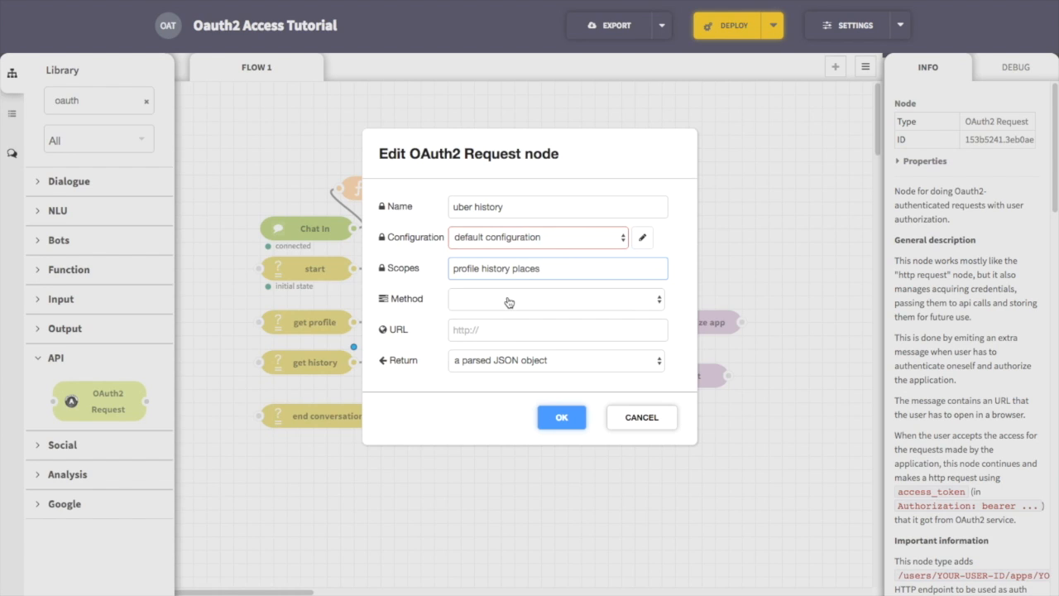
pyautogui.click(508, 301)
pyautogui.click(507, 302)
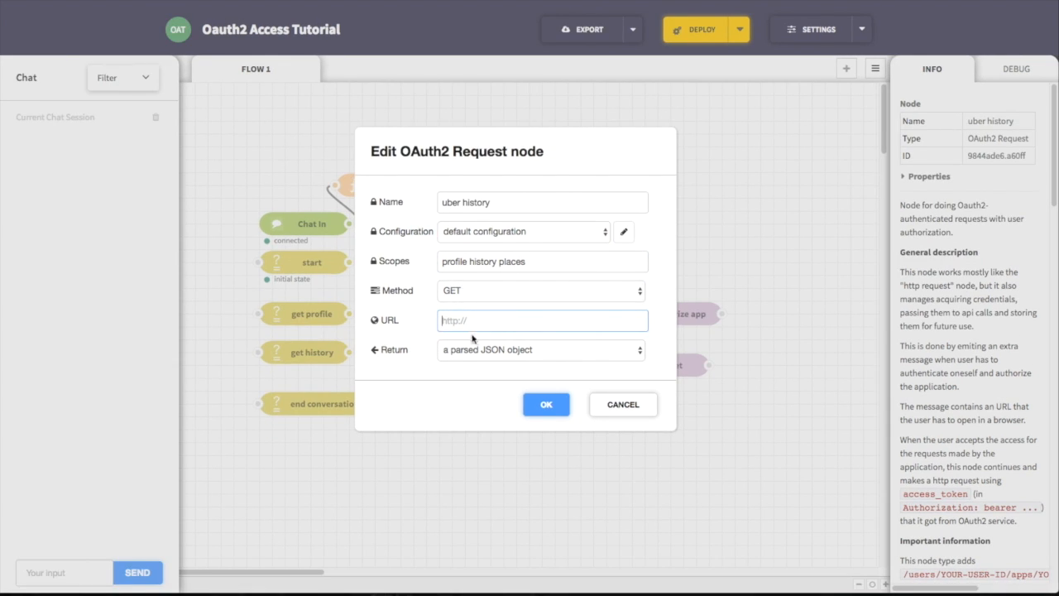
pyautogui.write('https://api.uber.com/v1.2/history')
pyautogui.click(556, 404)
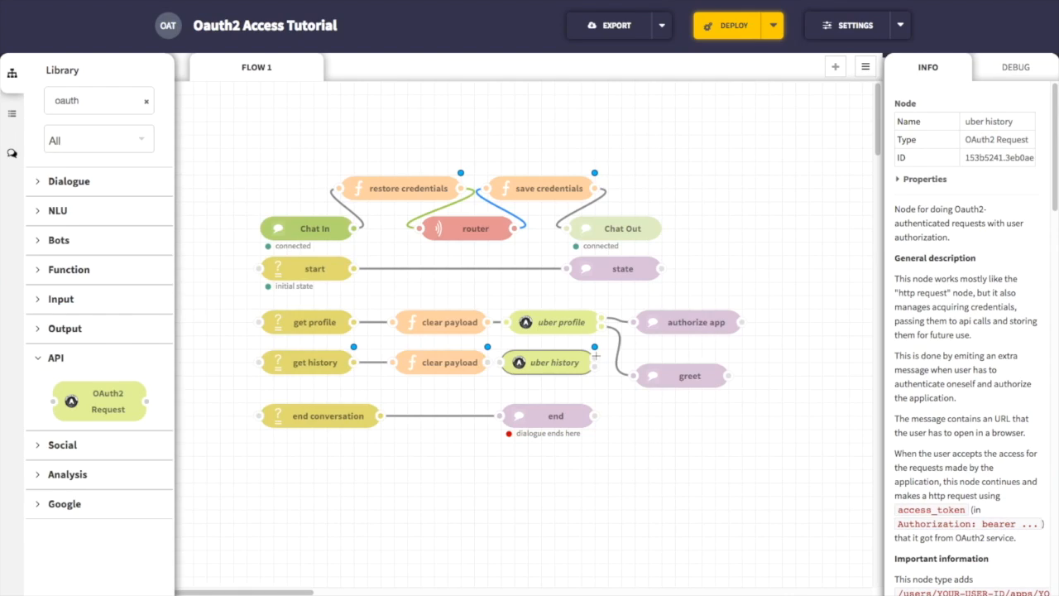
# Step: Wire uber history's first output to authorize app and its second to a new state node named "print places" containing the ride history response code
pyautogui.moveTo(594, 356); pyautogui.dragTo(635, 323)
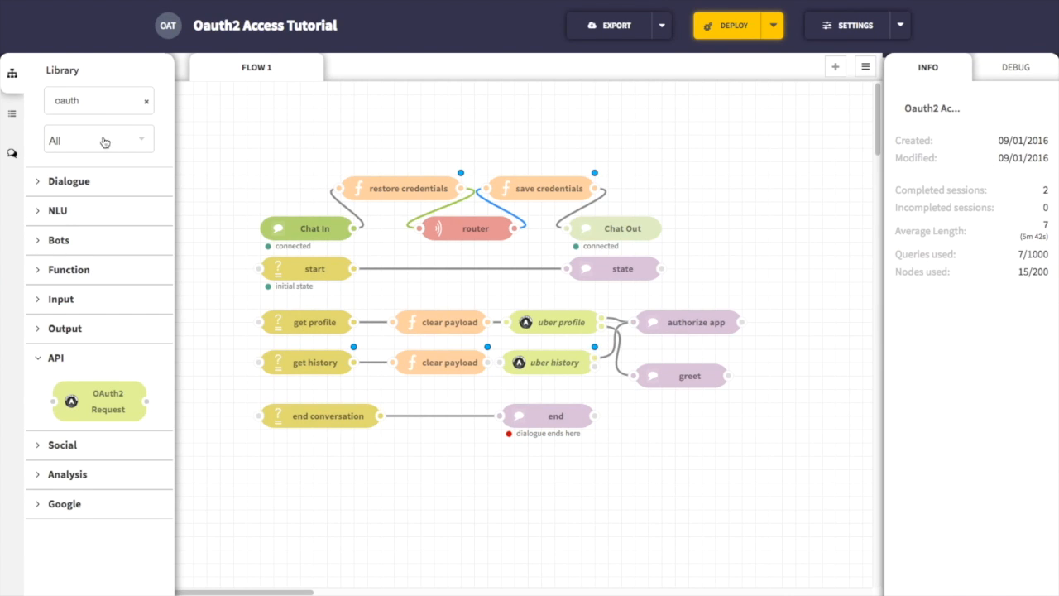
pyautogui.click(147, 101)
pyautogui.moveTo(102, 247); pyautogui.dragTo(689, 416)
pyautogui.doubleClick(689, 415)
pyautogui.write('print')
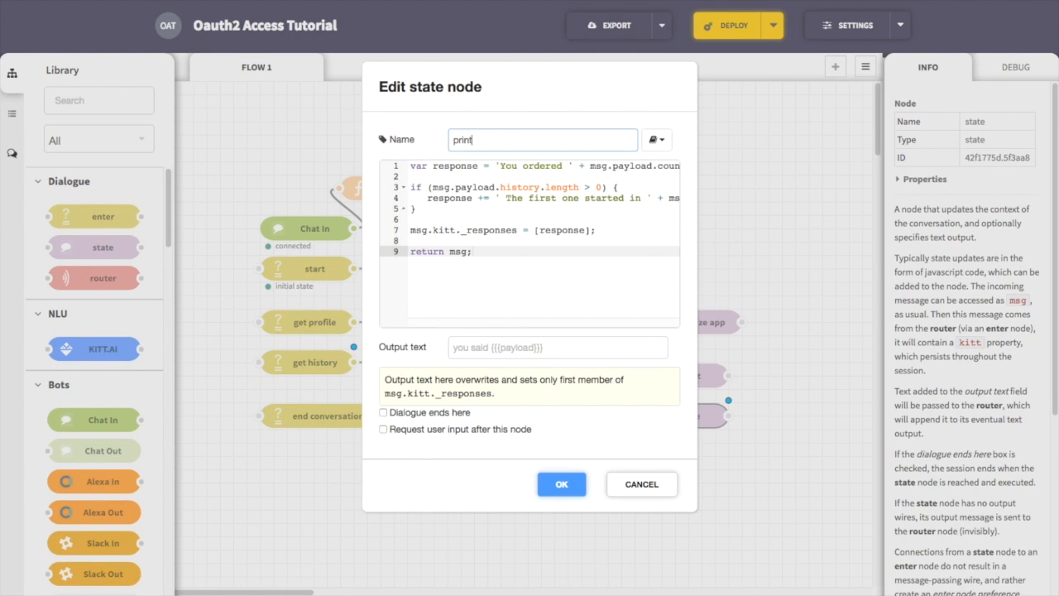
pyautogui.write(' pla')
pyautogui.press('BackSpace')
pyautogui.write('lace')
pyautogui.click(562, 484)
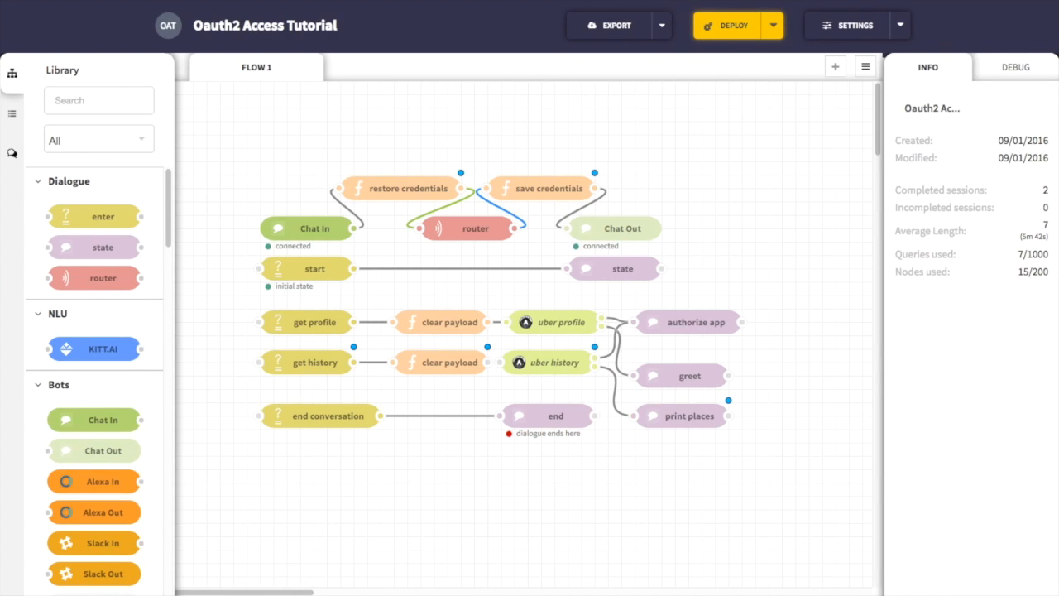
# Step: Deploy the flow and send "profile" in the chat to test the stored credentials
pyautogui.click(748, 26)
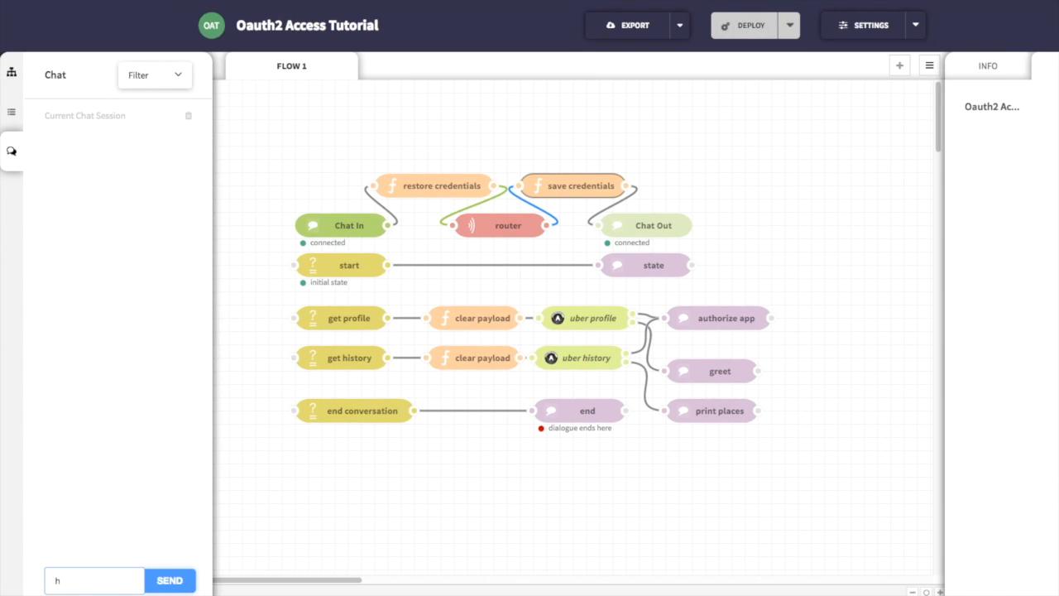
pyautogui.press('Return')
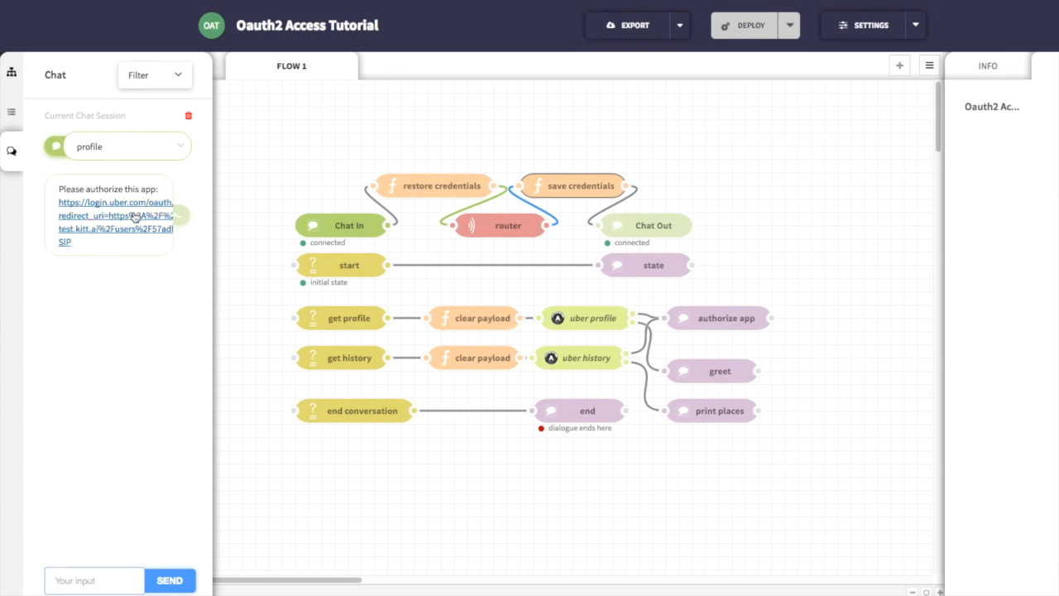